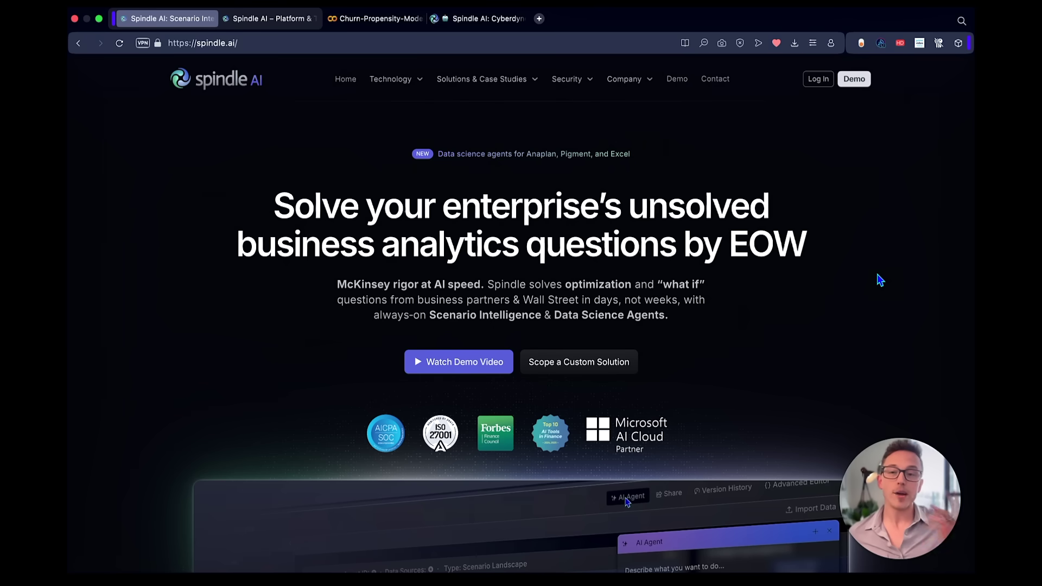
Go from the Spindle AI platform page to the Churn-Propensity-Model_for_Sales_Team Colab notebook.
key(ctrl+Tab)
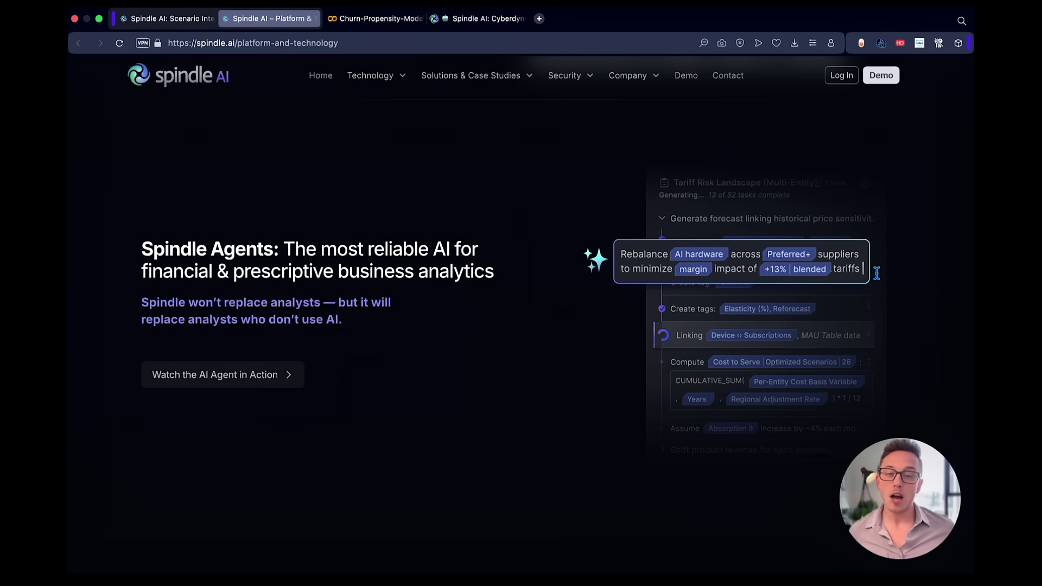
key(ctrl+Tab)
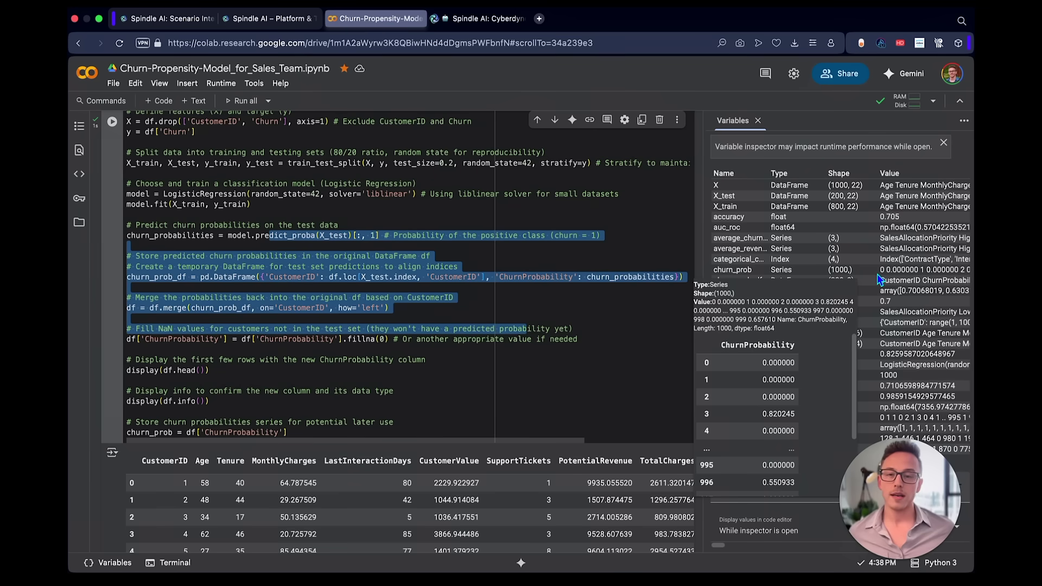
Switch from Colab to the Spindle AI Cyberdyne CSM Hiring & ARR Simulation tab.
key(ctrl+Tab)
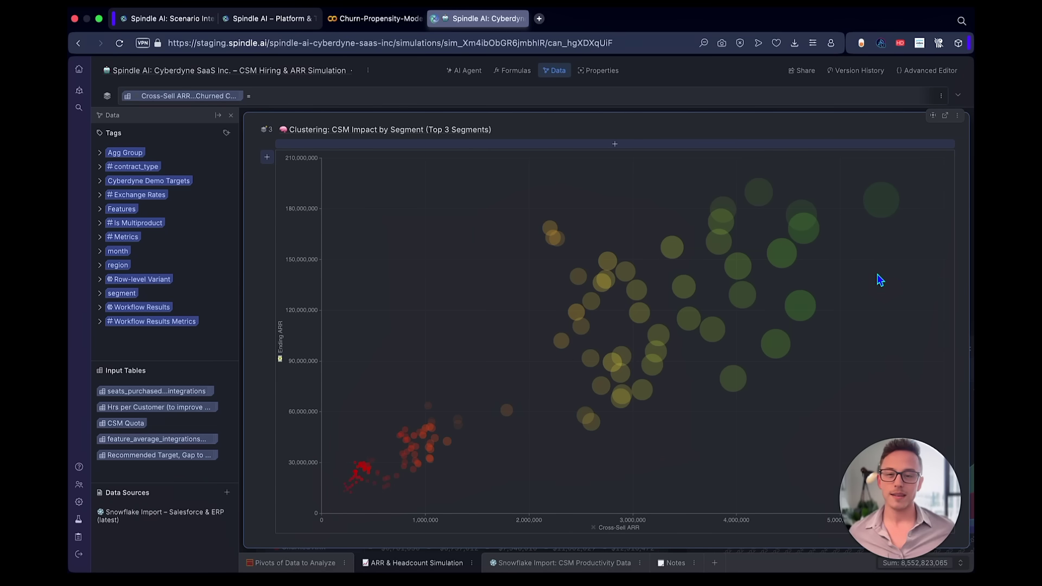
Return the clustering chart to the grid and inspect the Churned ARR and Expansion ARR formulas.
key(Escape)
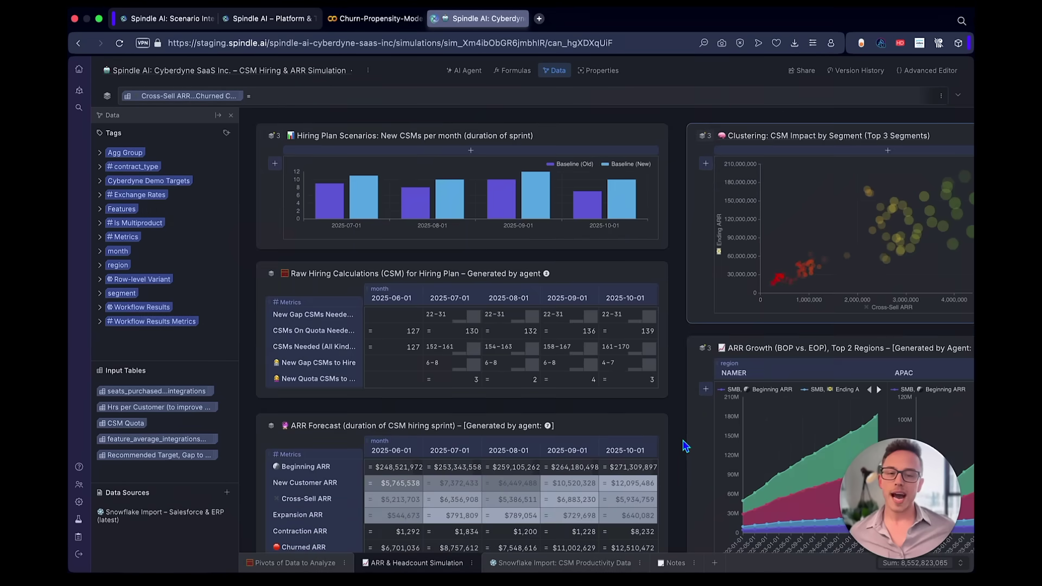
click(681, 442)
scroll(681, 442, down, 3)
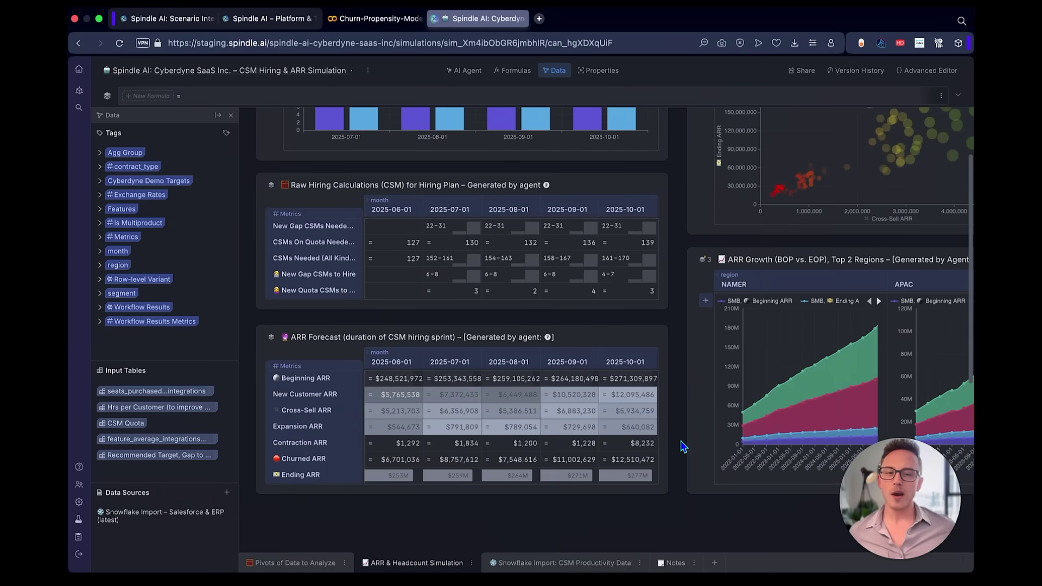
click(607, 459)
click(498, 428)
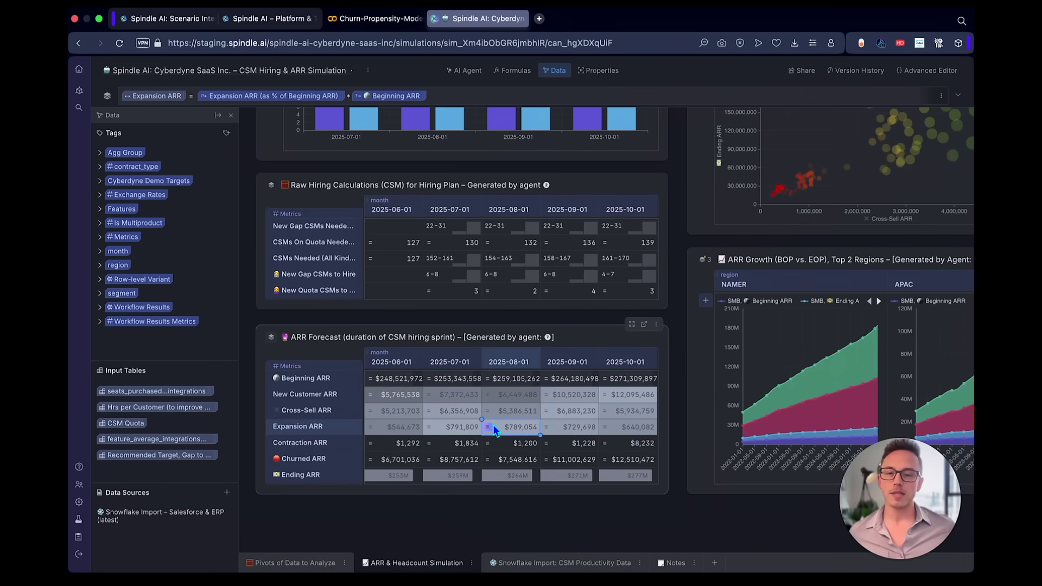
Check the New Quota CSMs to Hire formula, then open the Pivots of Data to Analyze page.
scroll(495, 428, up, 2)
scroll(496, 427, up, 1)
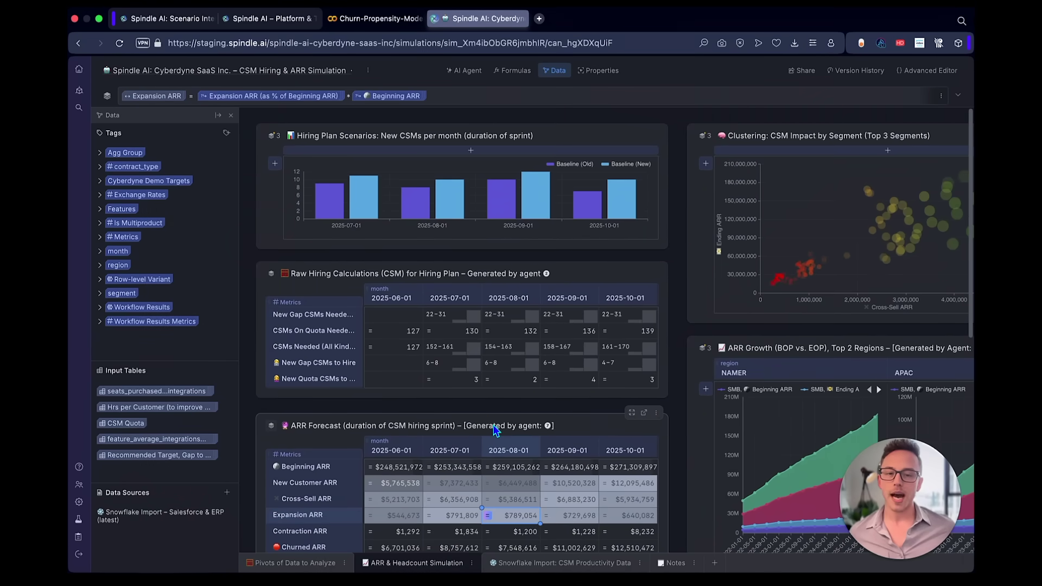
click(466, 383)
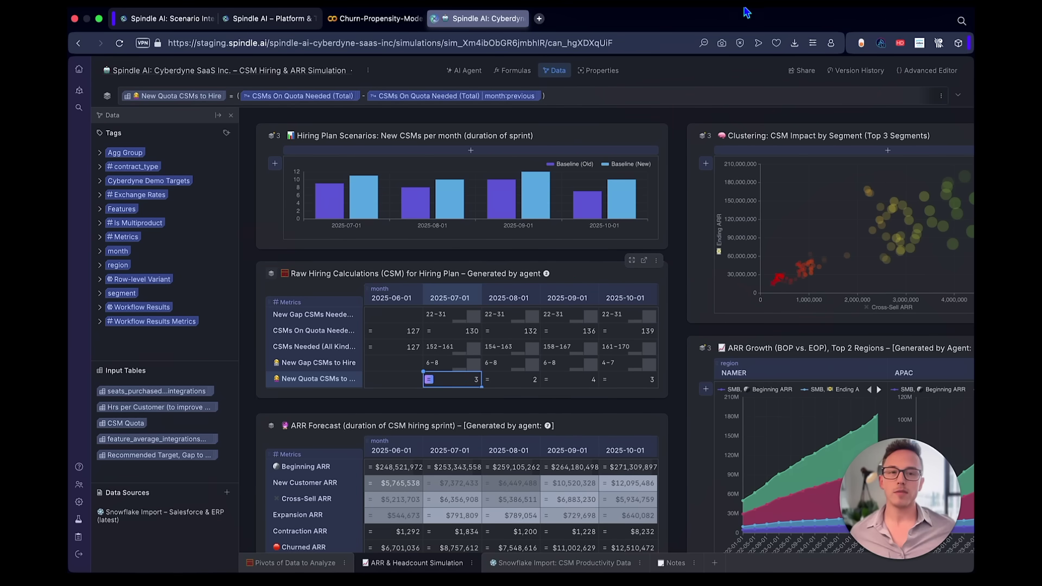
click(286, 564)
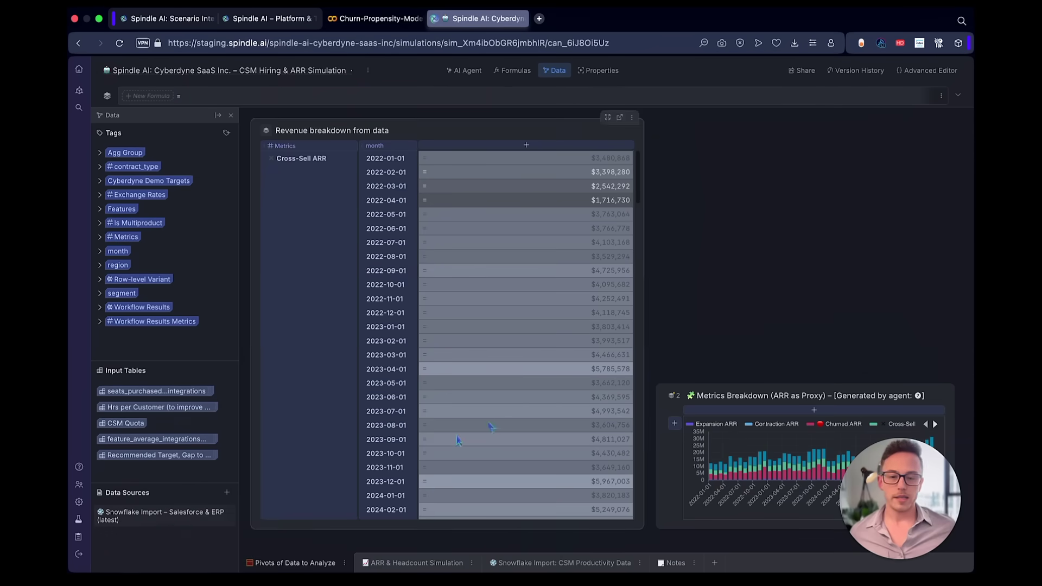
Upload a CSV file into the Snowflake Import data source.
click(182, 510)
scroll(350, 384, down, 5)
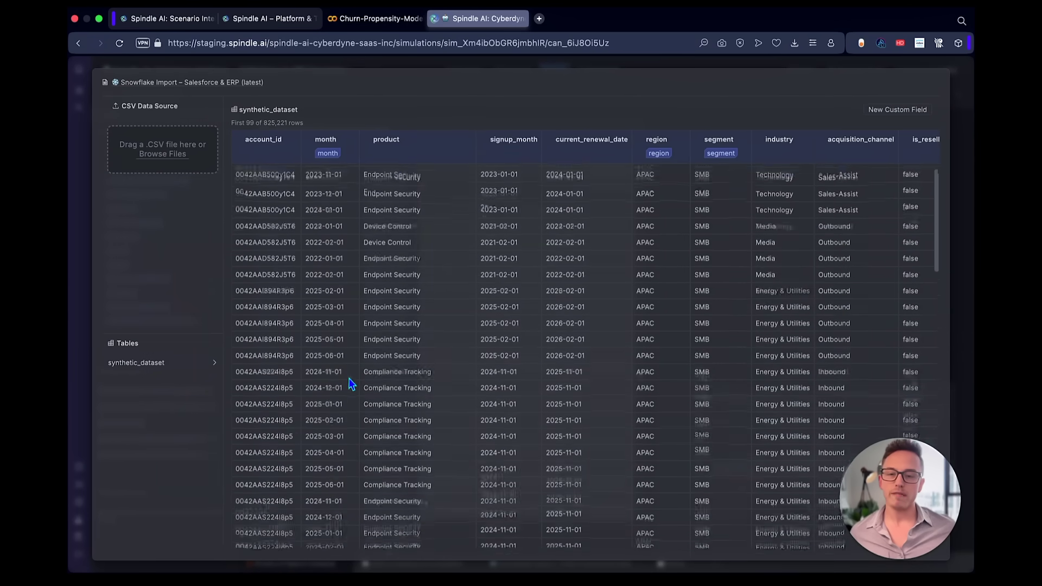
scroll(350, 383, down, 2)
scroll(516, 344, right, 10)
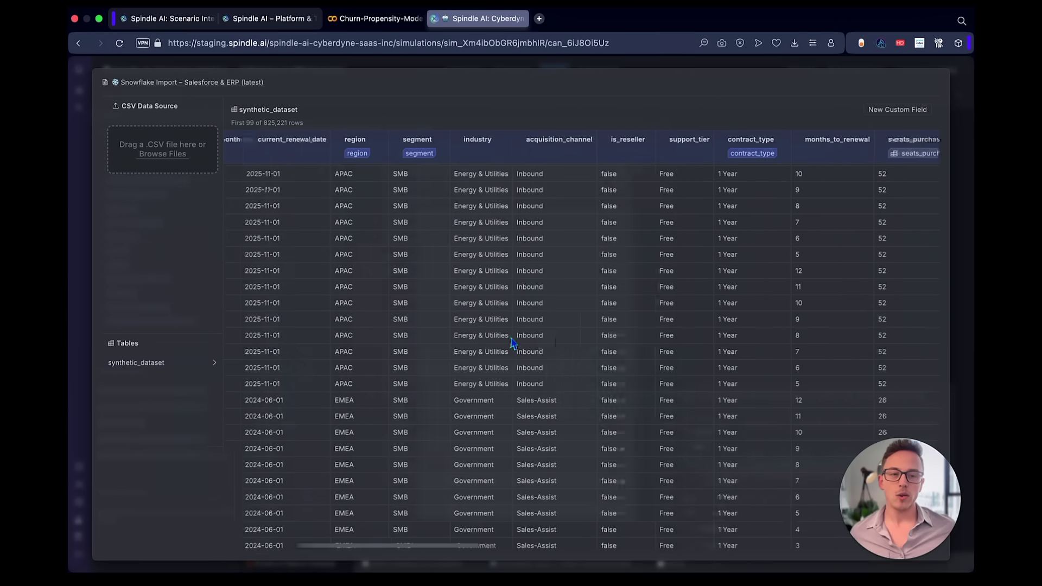
scroll(515, 344, right, 6)
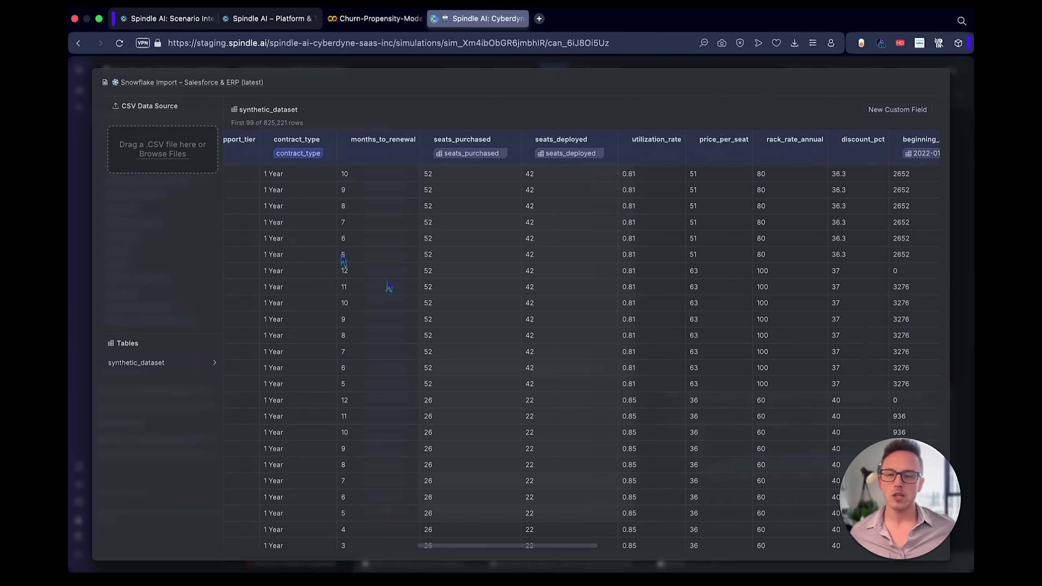
click(201, 157)
click(104, 512)
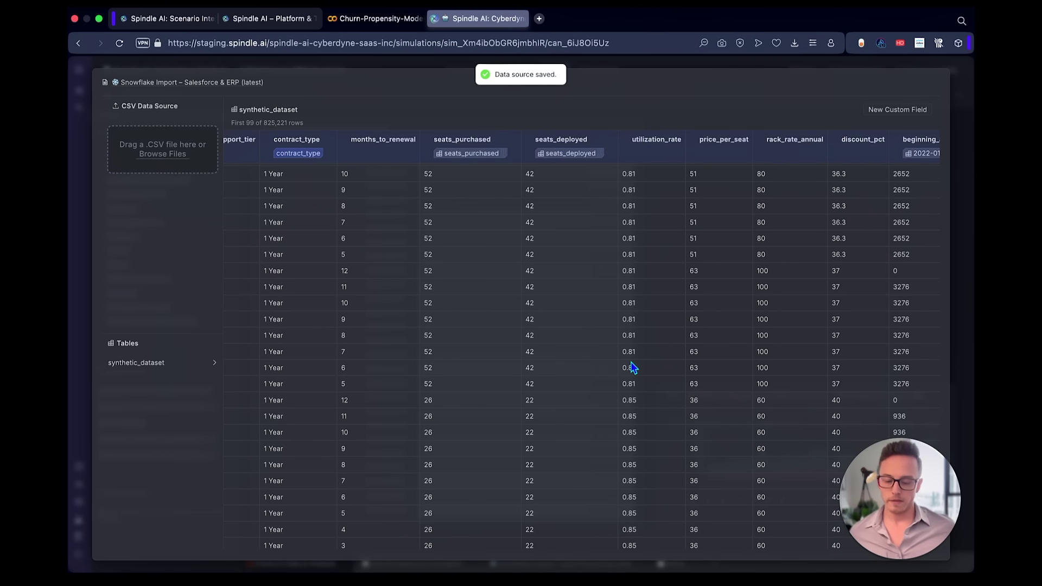
Open the Materialized CSM Hiring & ARR Simulation via quick search 'mate'.
key(super+k)
text(mater)
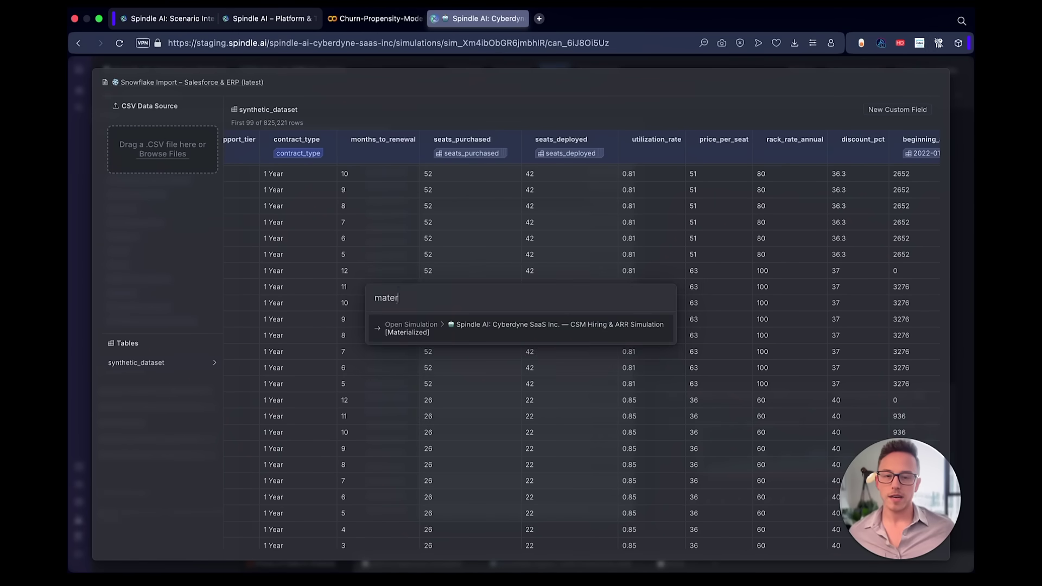
key(Return)
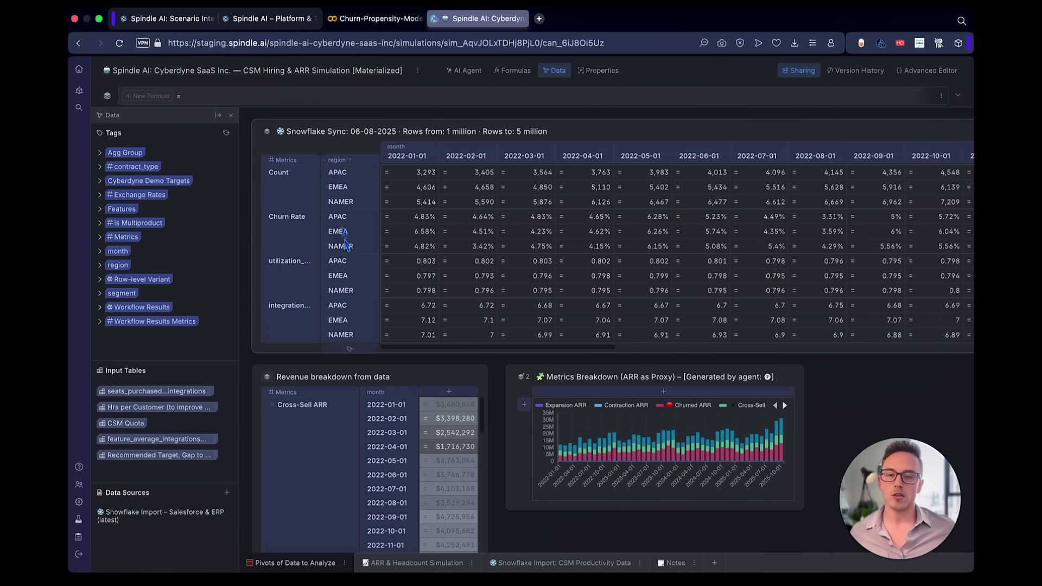
click(591, 143)
scroll(605, 197, right, 10)
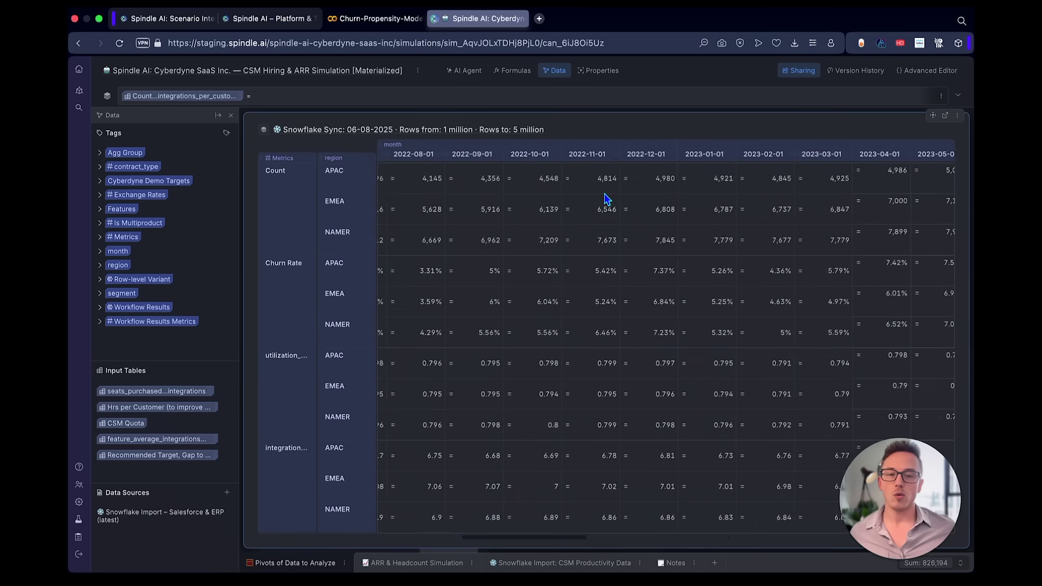
scroll(604, 197, left, 5)
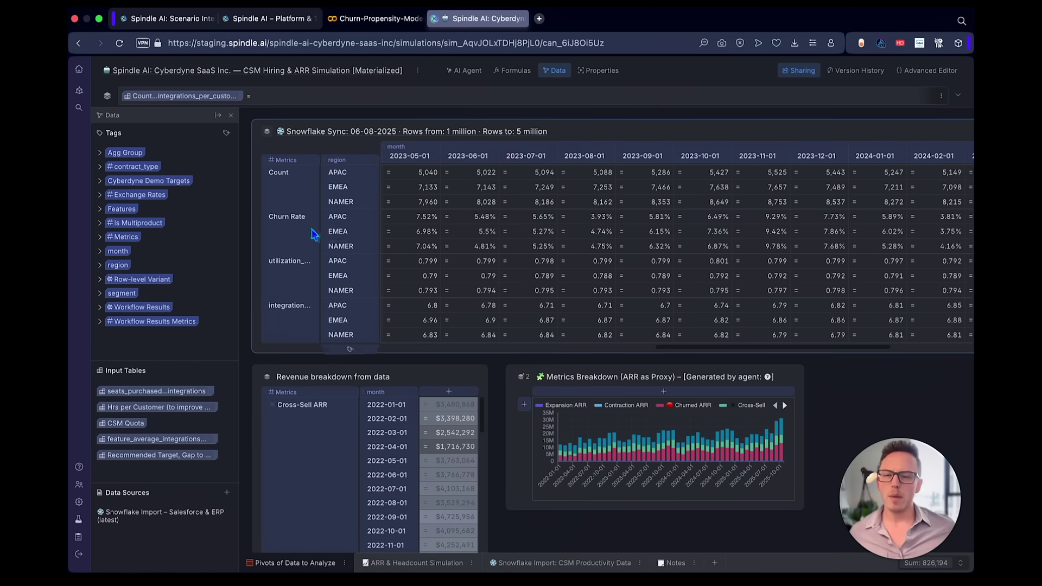
click(288, 217)
Add a new row below Churn Rate and name it price_per_seat.
right_click(288, 217)
click(330, 298)
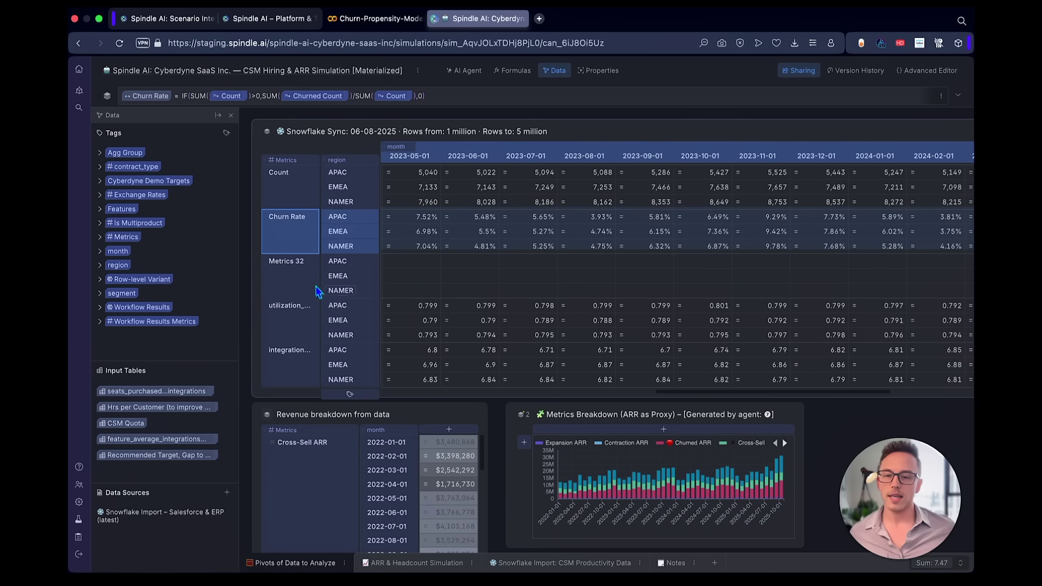
double_click(290, 262)
text(price_)
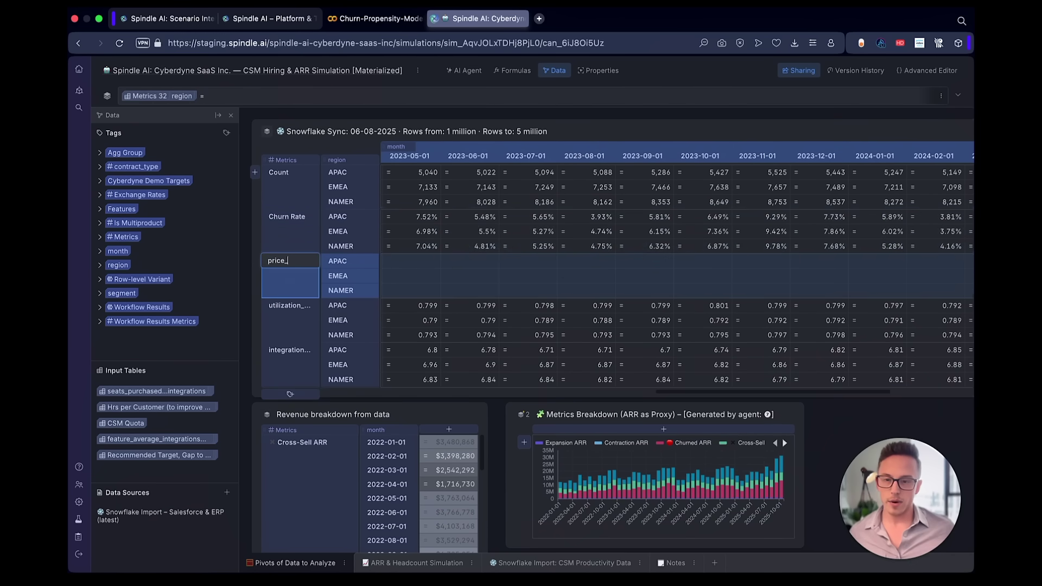
text(per_seat)
key(Return)
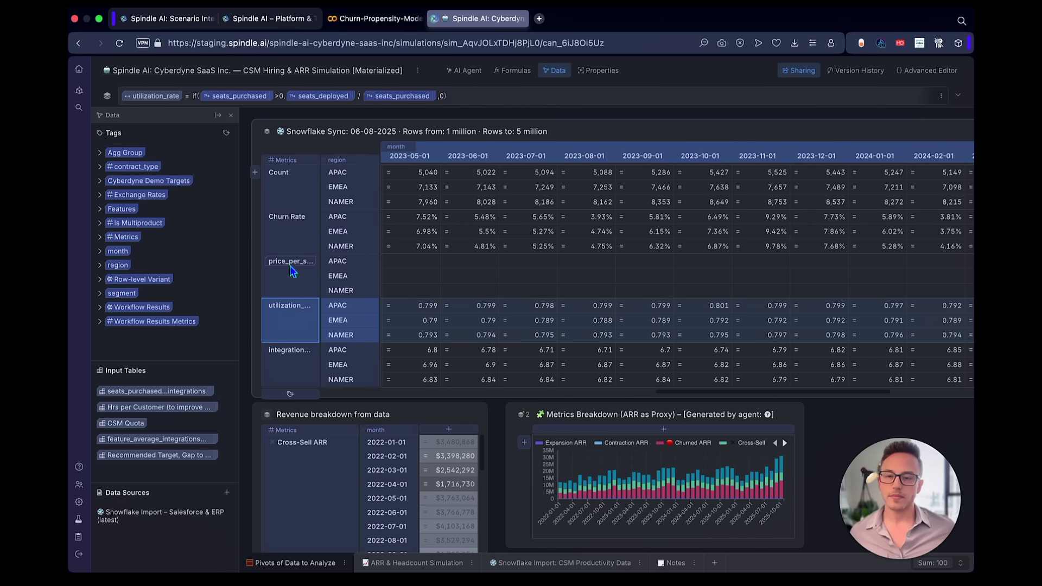
Give price_per_seat the formula Ending ARR / seats_purchased, applied across all other tags.
click(163, 95)
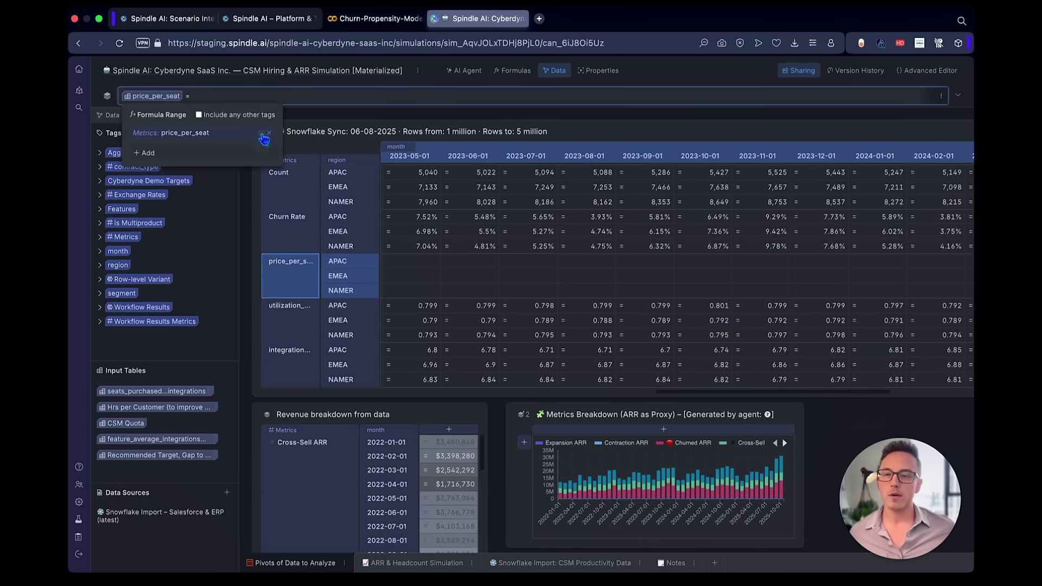
click(253, 116)
click(246, 97)
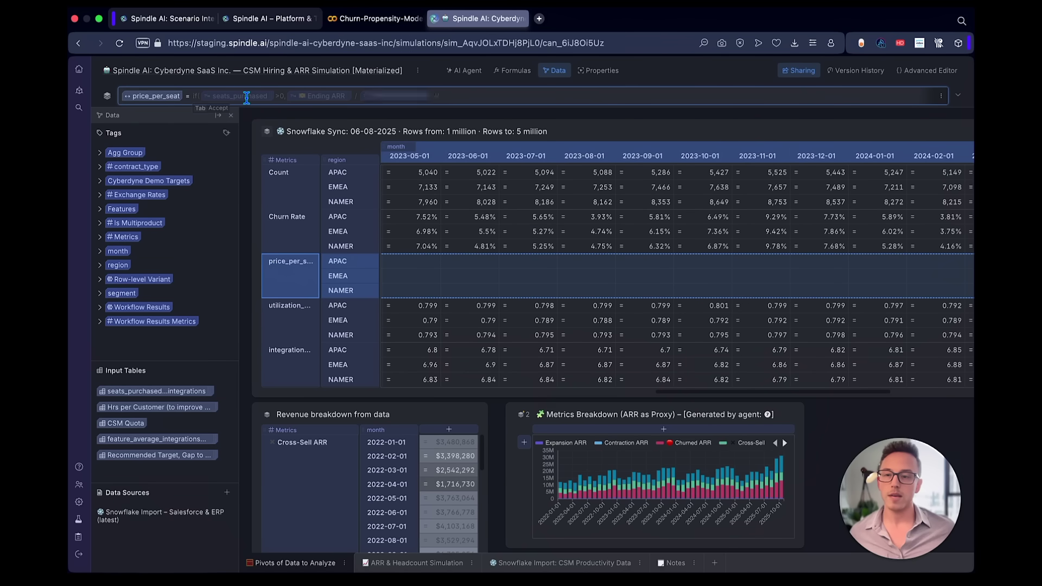
key(Tab)
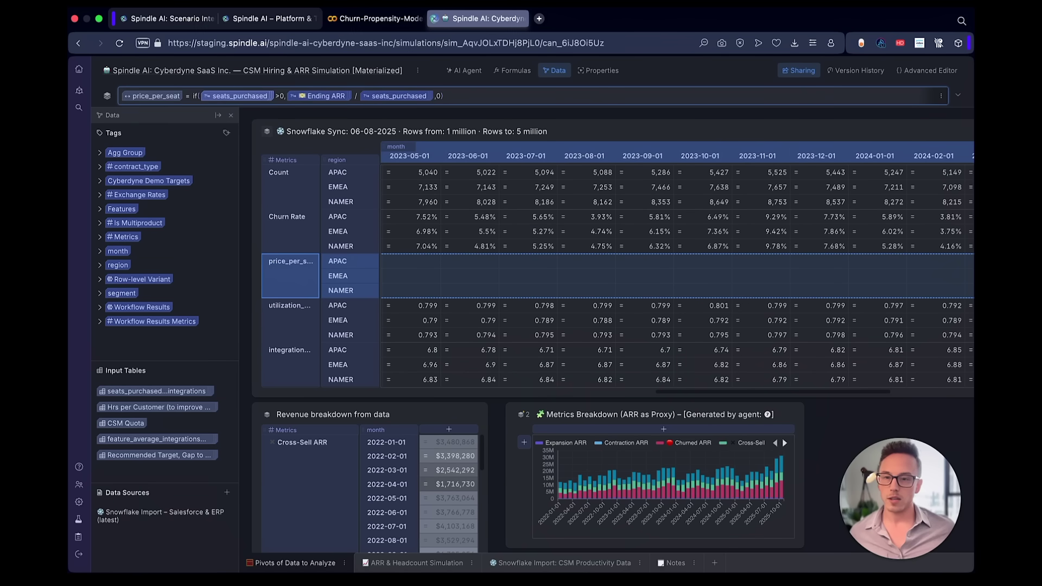
key(Return)
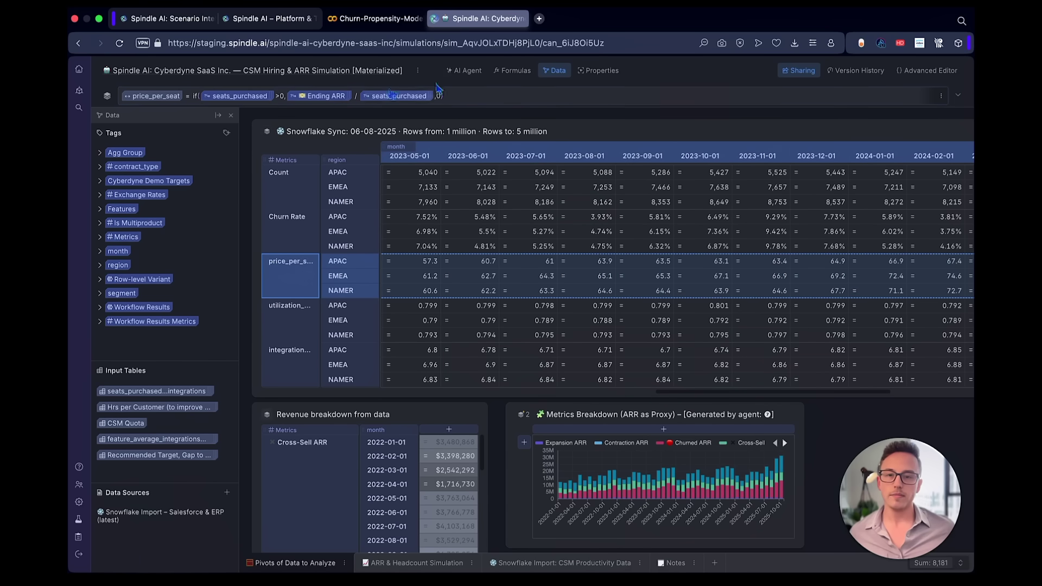
Open the AI Inspector agent beside a wider grid and select the whole Snowflake Sync table.
click(464, 70)
click(547, 115)
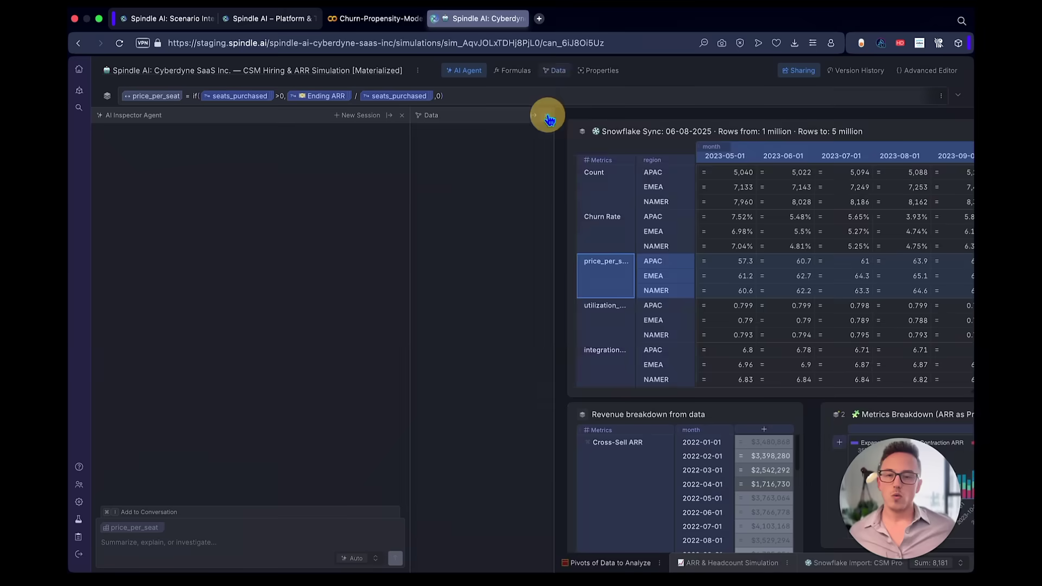
drag(409, 181, 225, 174)
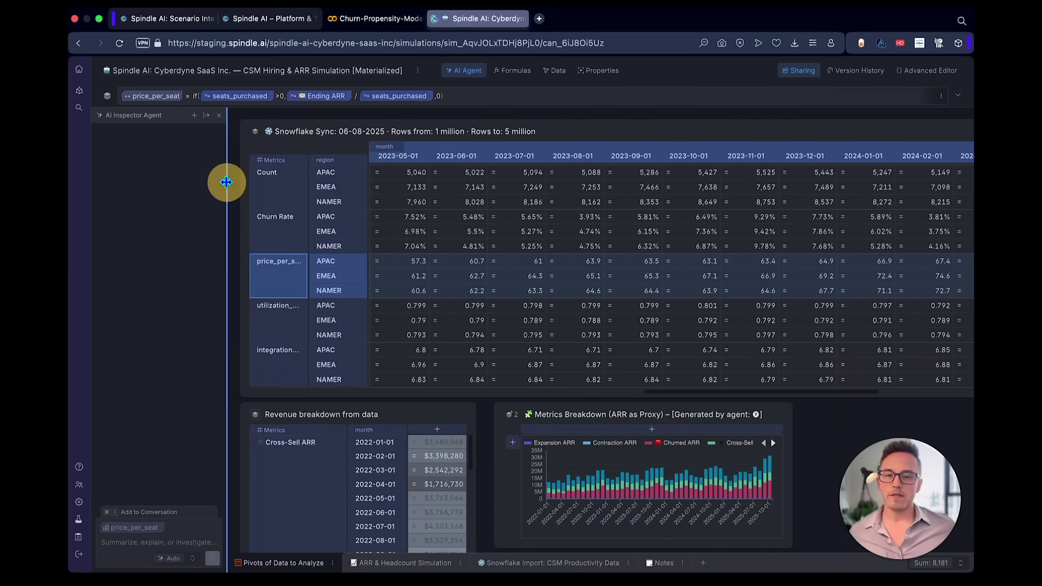
click(581, 135)
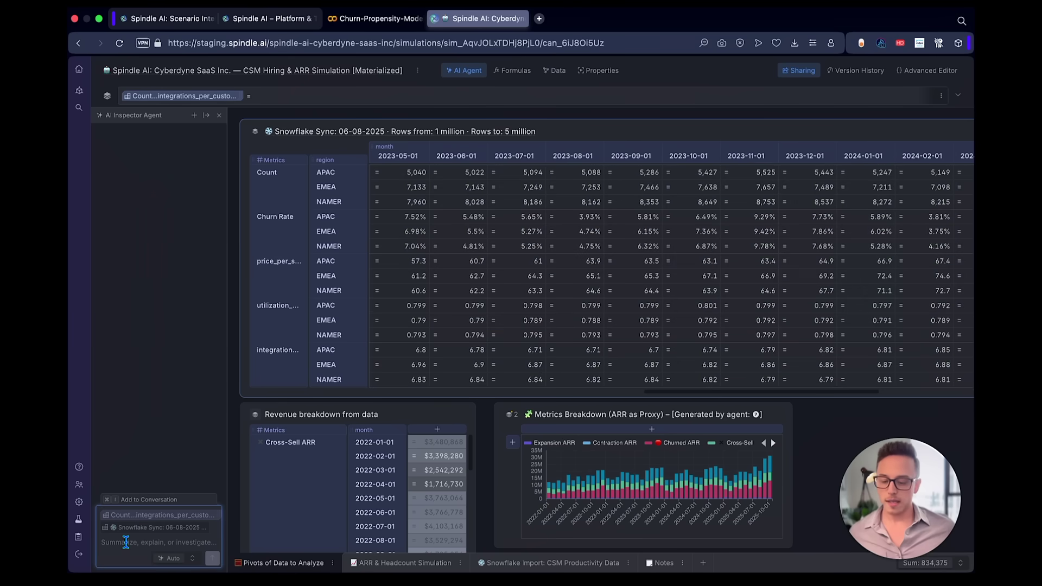
Ask the agent for a machine-learning churn propensity analysis of key churn drivers and targets.
text(Run a churn pr)
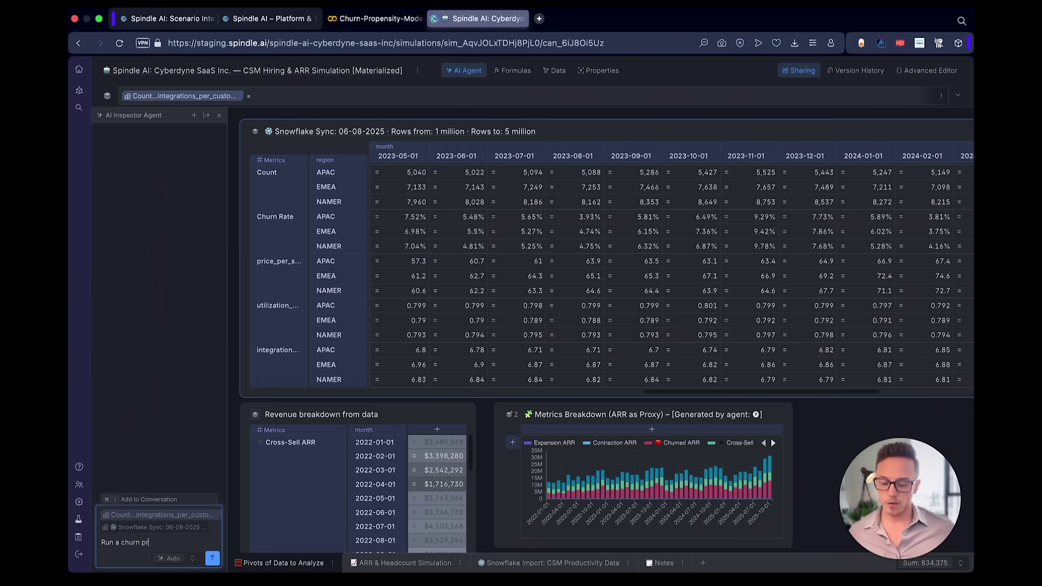
text(opensity analysis uing am)
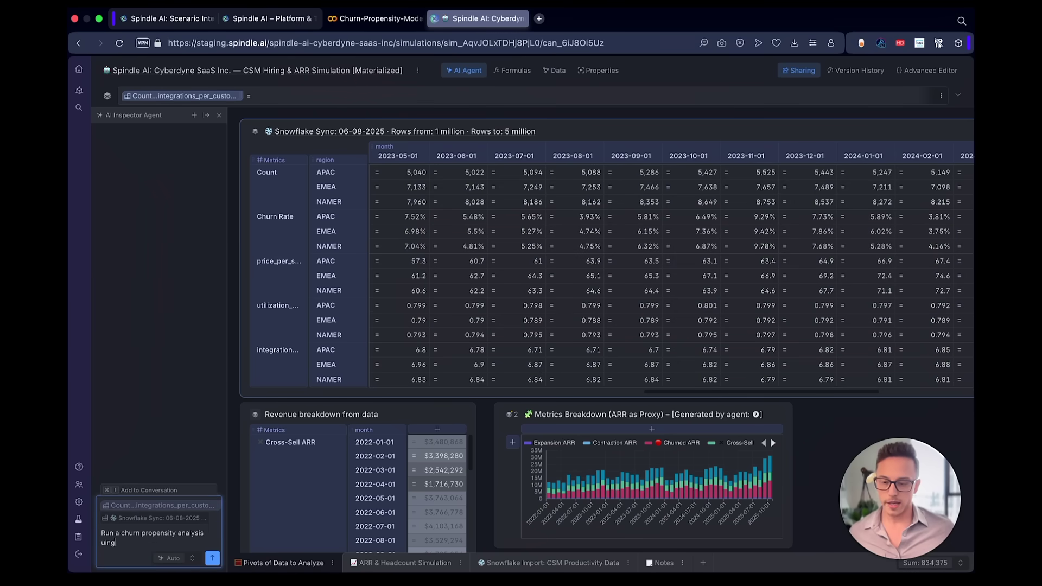
key(BackSpace)
key(BackSpace)
text(mach)
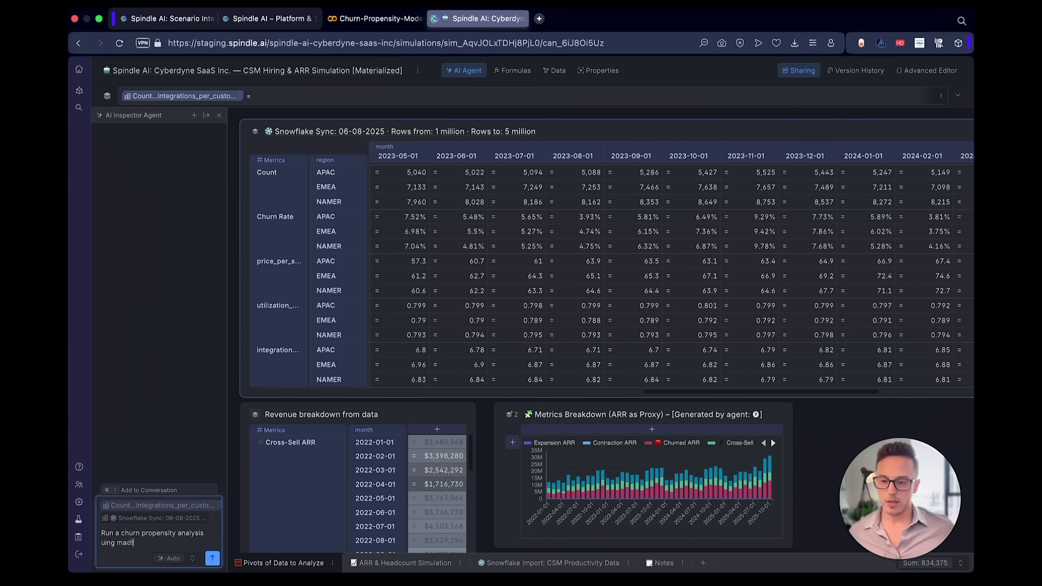
text(ine learening - what are th)
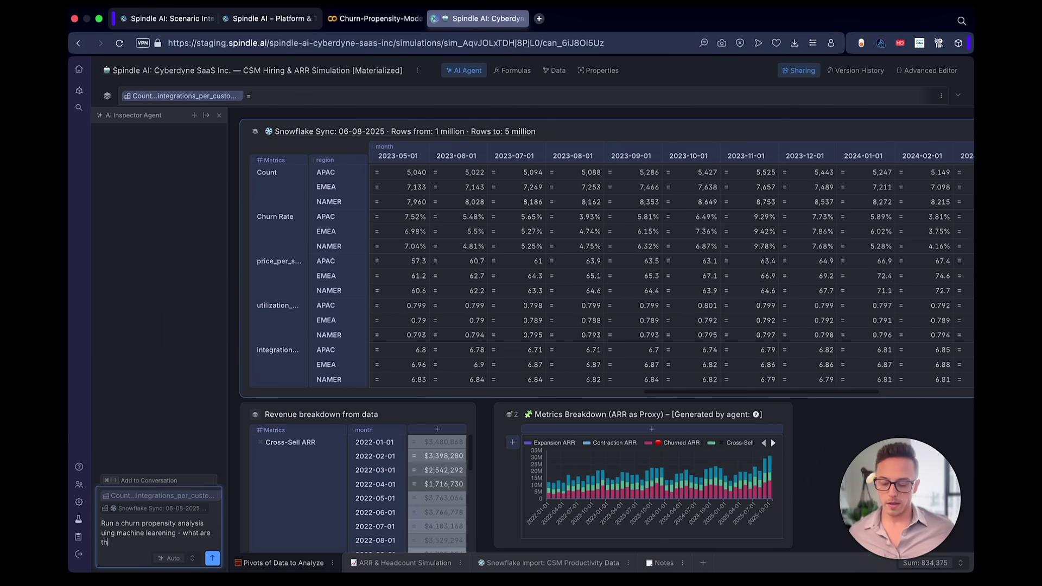
text(e key drivers of churn)
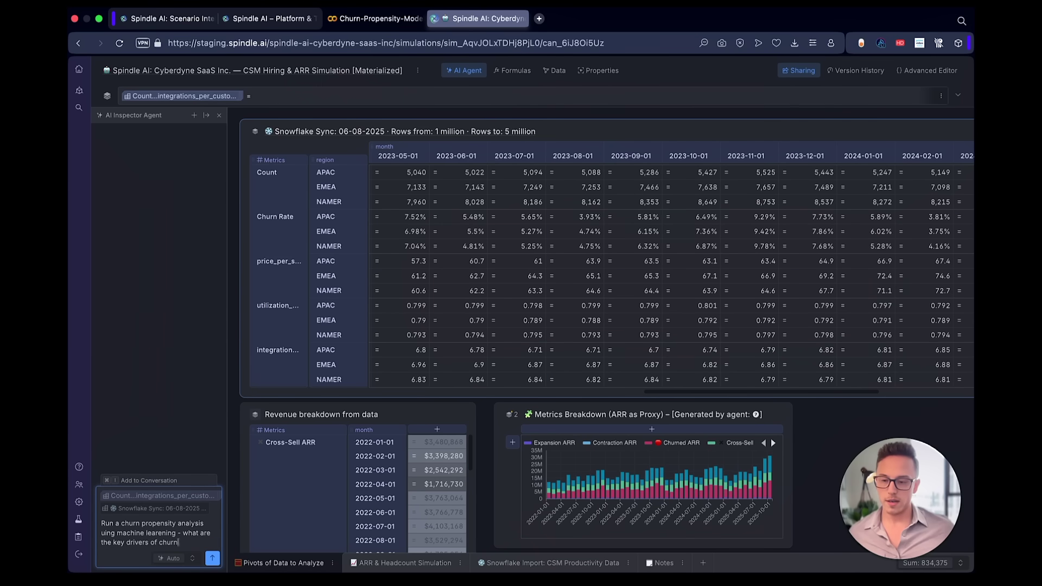
text( and what targets should we set for this)
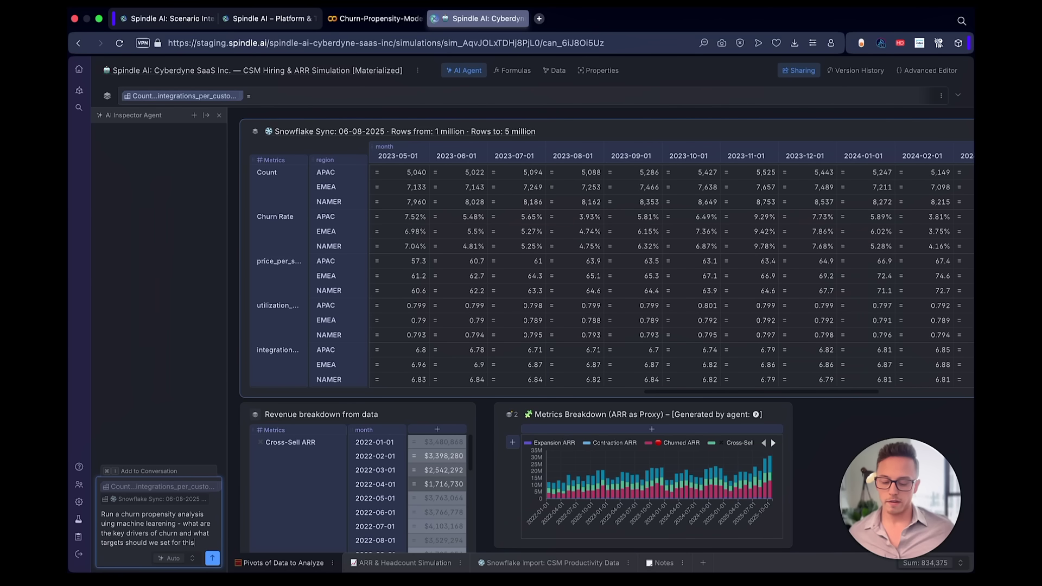
text( line of buisiness?)
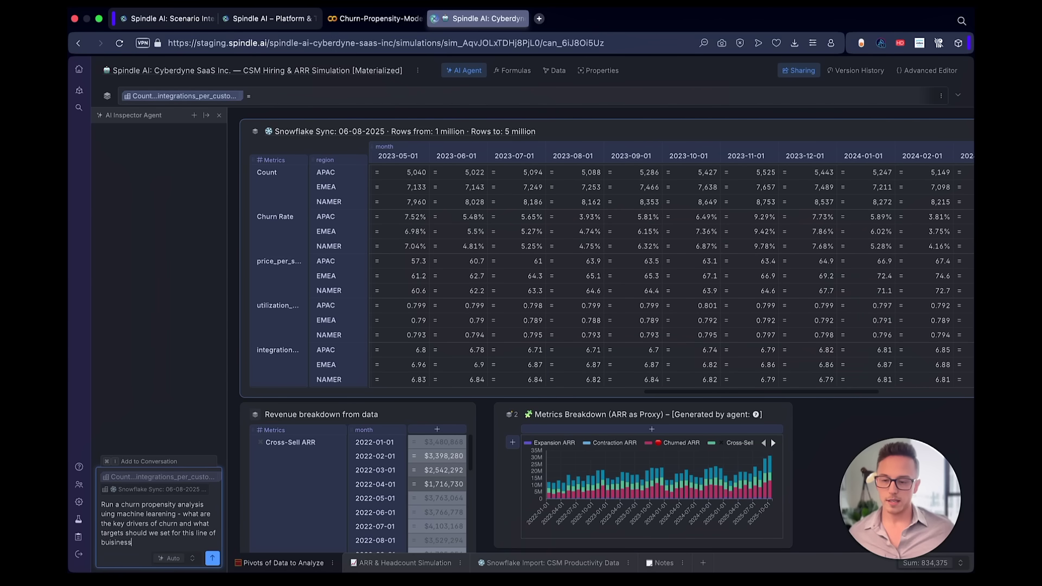
key(Return)
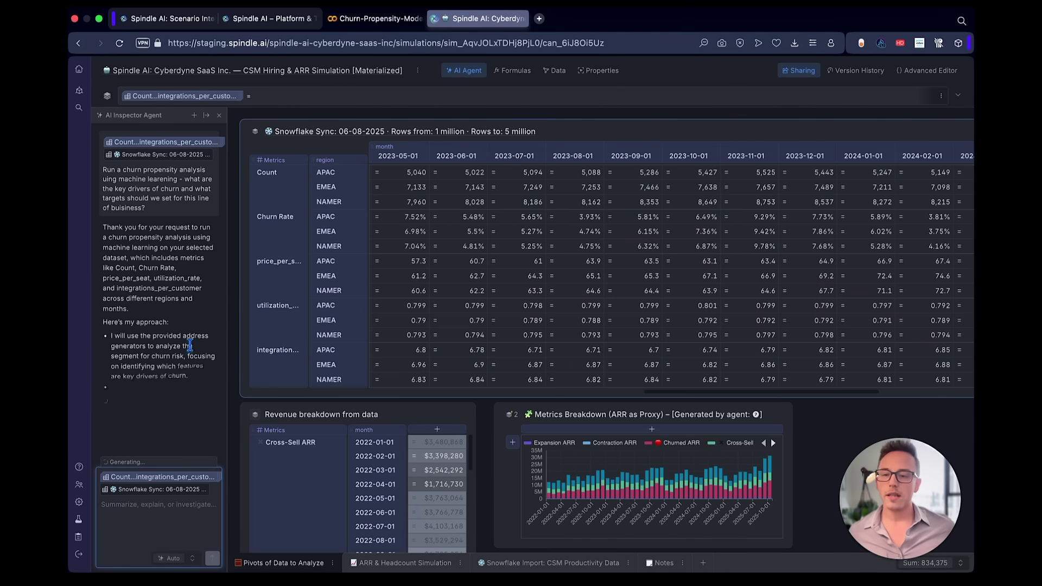
Widen the agent panel and run the ML churn analysis, briefly glancing at the Colab notebook.
drag(225, 340, 331, 341)
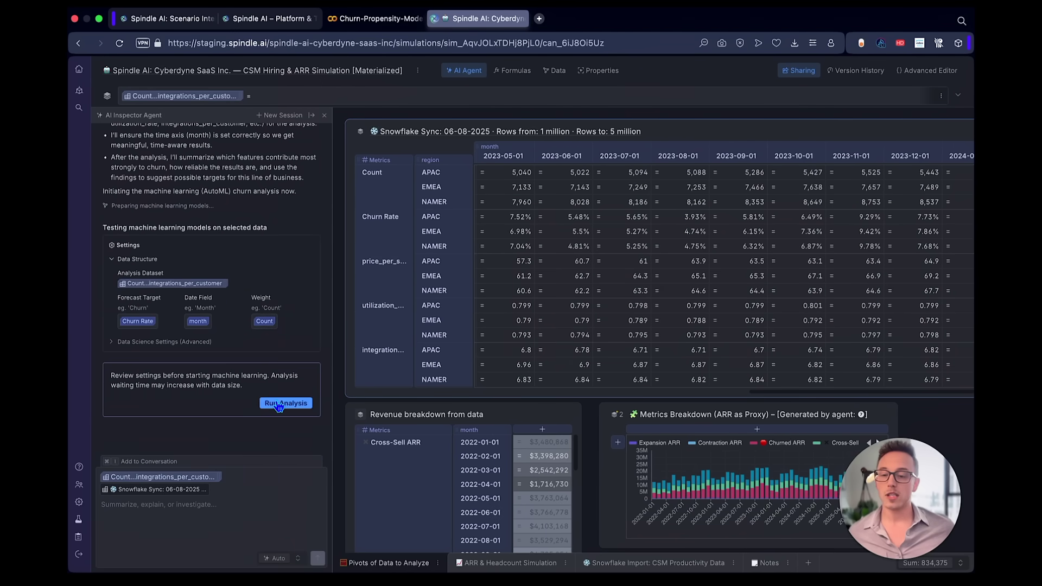
click(279, 405)
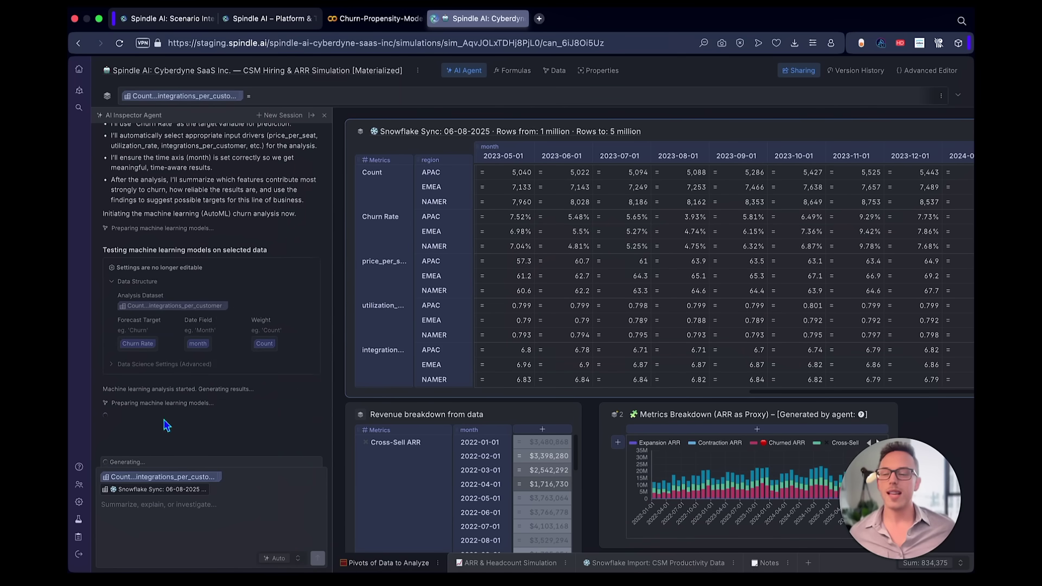
key(ctrl+shift+Tab)
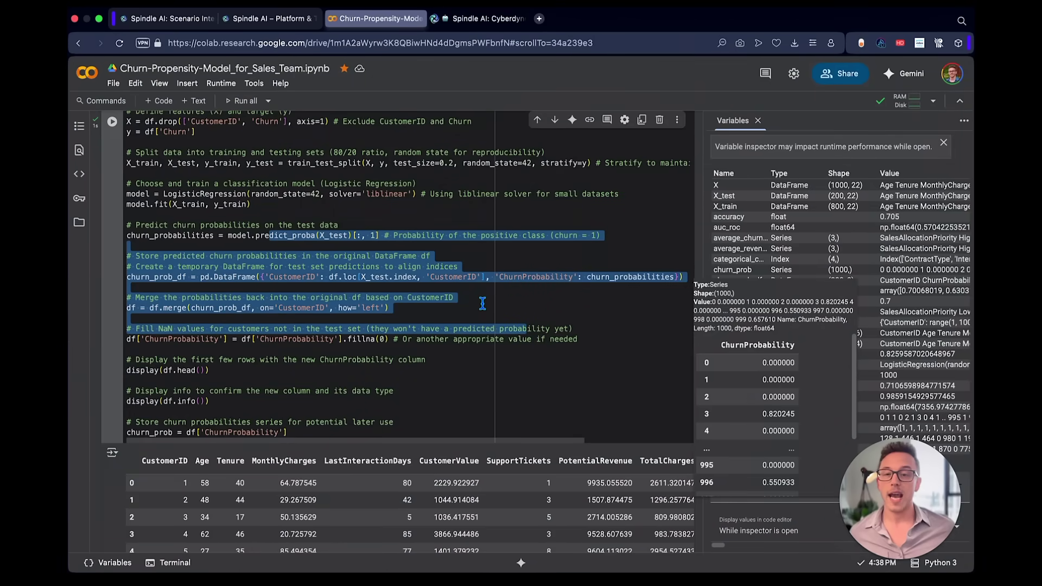
key(ctrl+Tab)
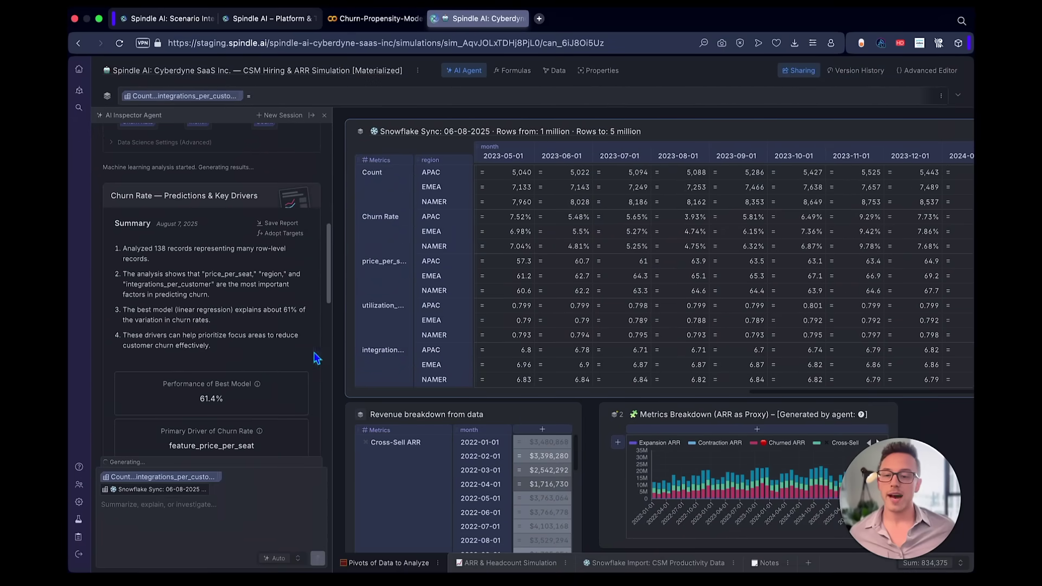
Widen the agent panel and read the report's Churn Rate prediction summary and key driver cards.
drag(333, 344, 423, 344)
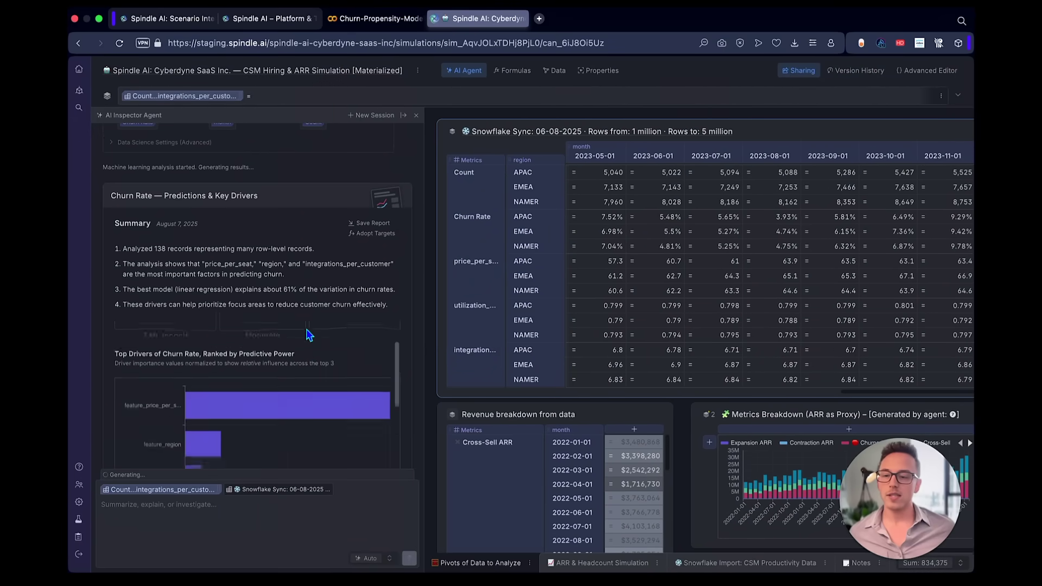
mouse_move(204, 296)
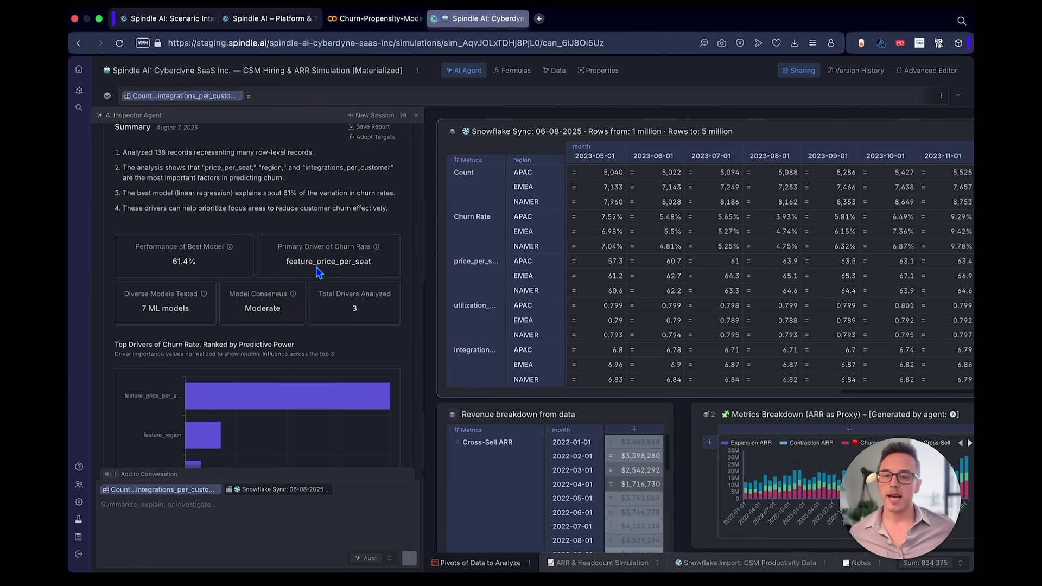
mouse_move(346, 263)
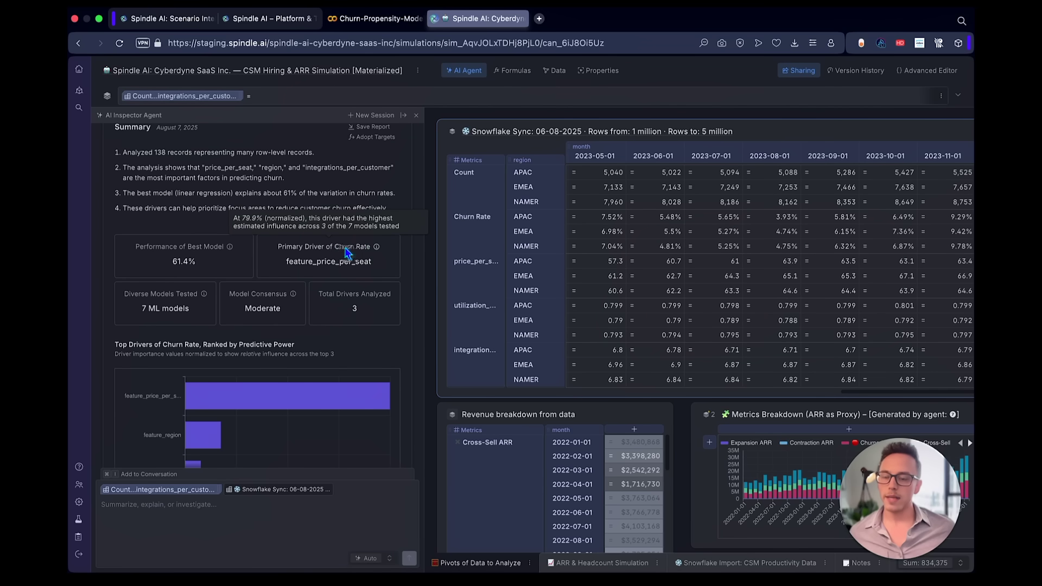
mouse_move(187, 253)
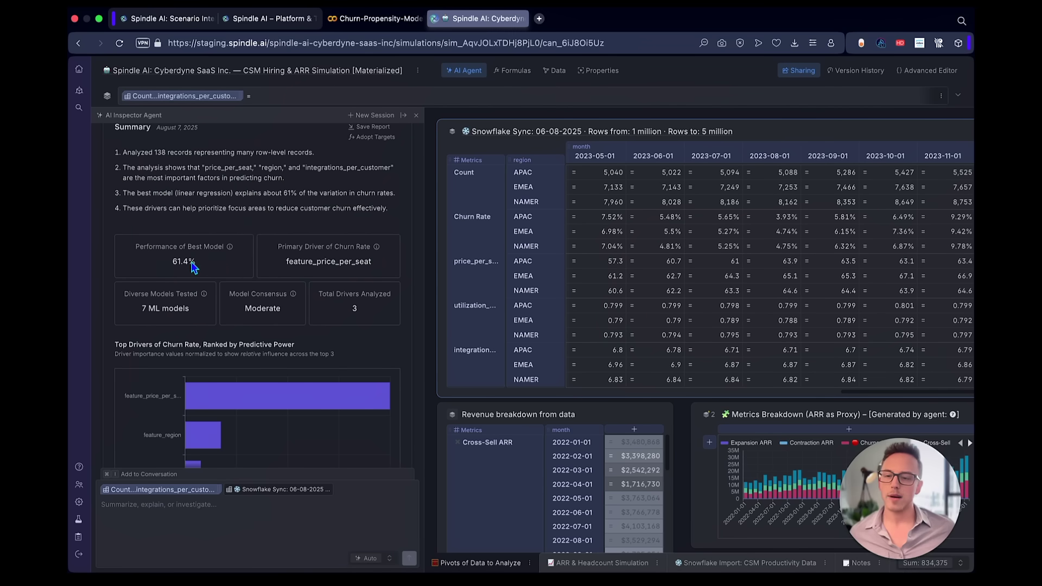
scroll(346, 278, down, 2)
scroll(400, 175, down, 3)
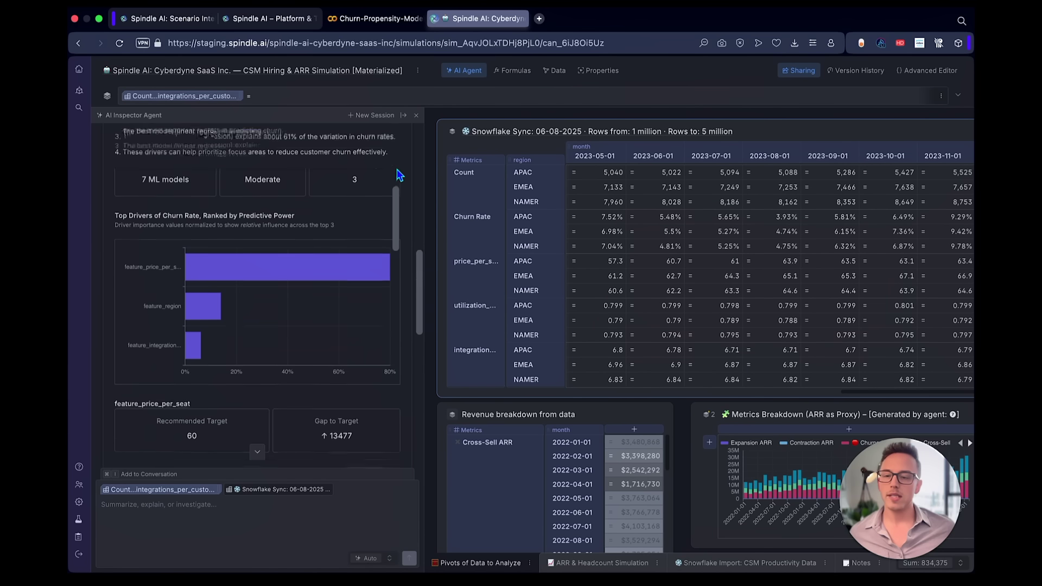
mouse_move(224, 250)
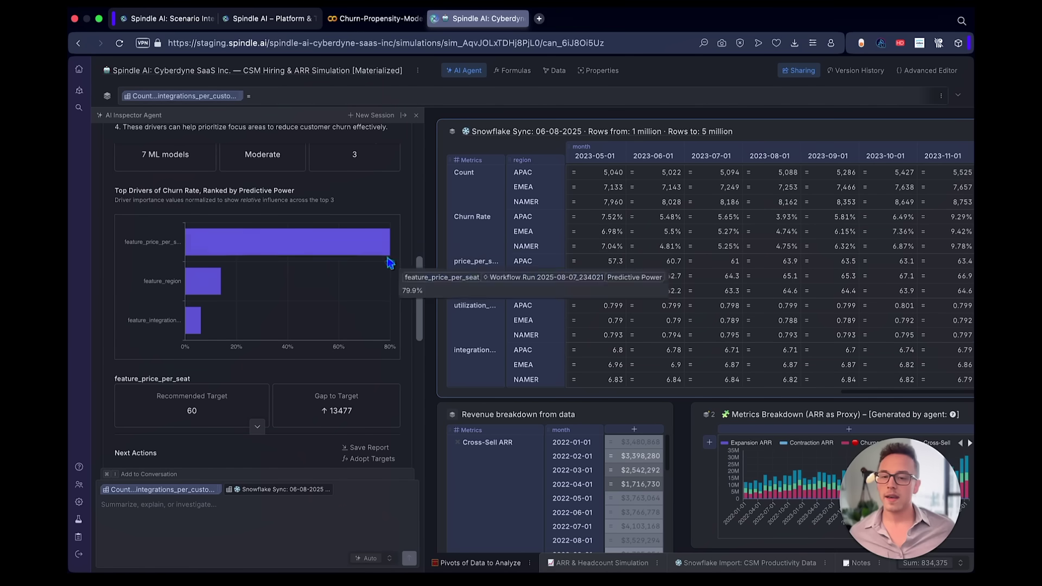
Review the charts on price_per_seat, region and integrations_per_customer, then narrow the agent panel.
scroll(395, 266, down, 5)
scroll(395, 266, down, 1)
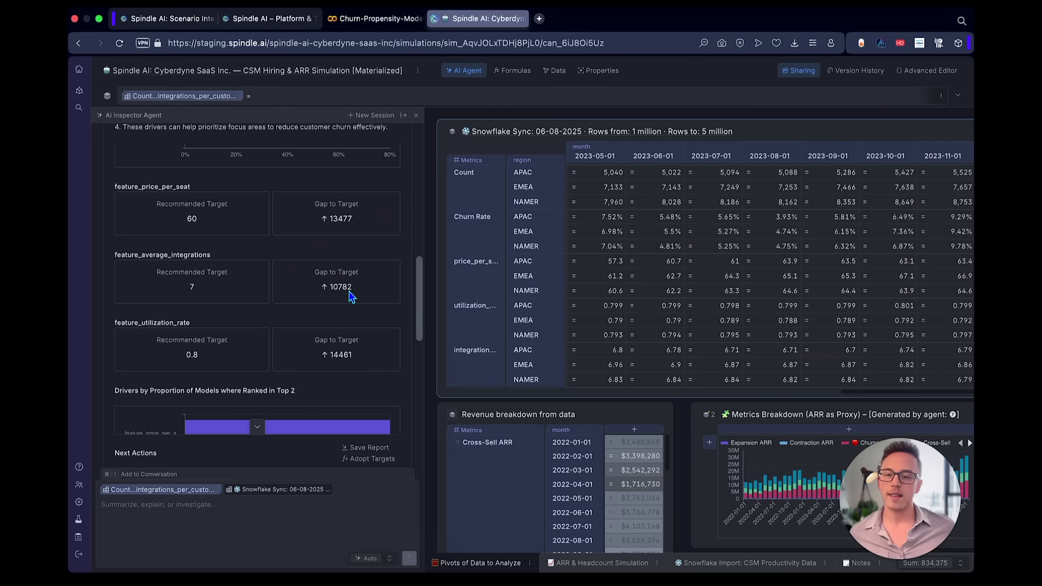
scroll(367, 298, down, 5)
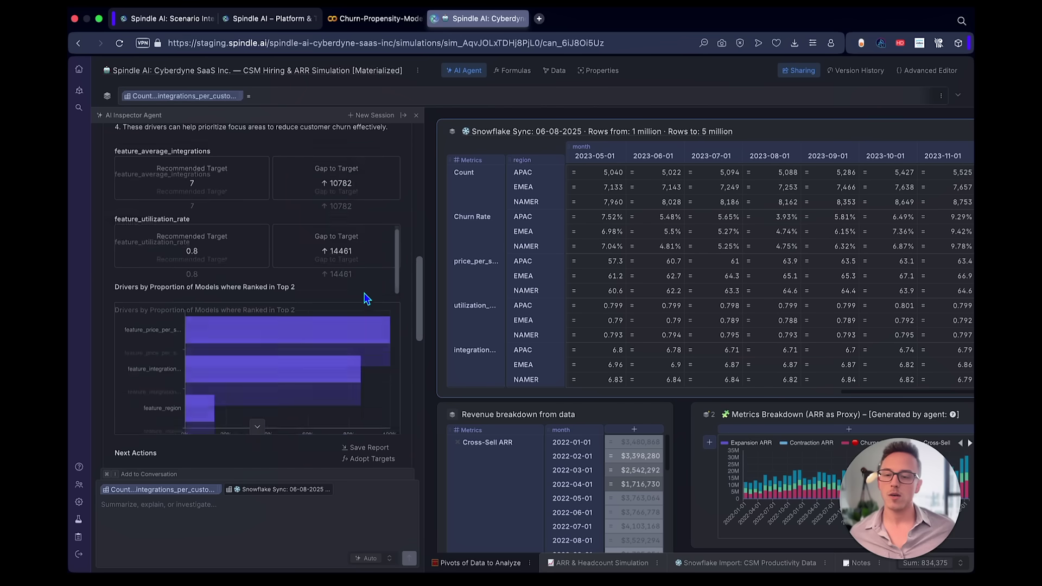
scroll(366, 298, down, 3)
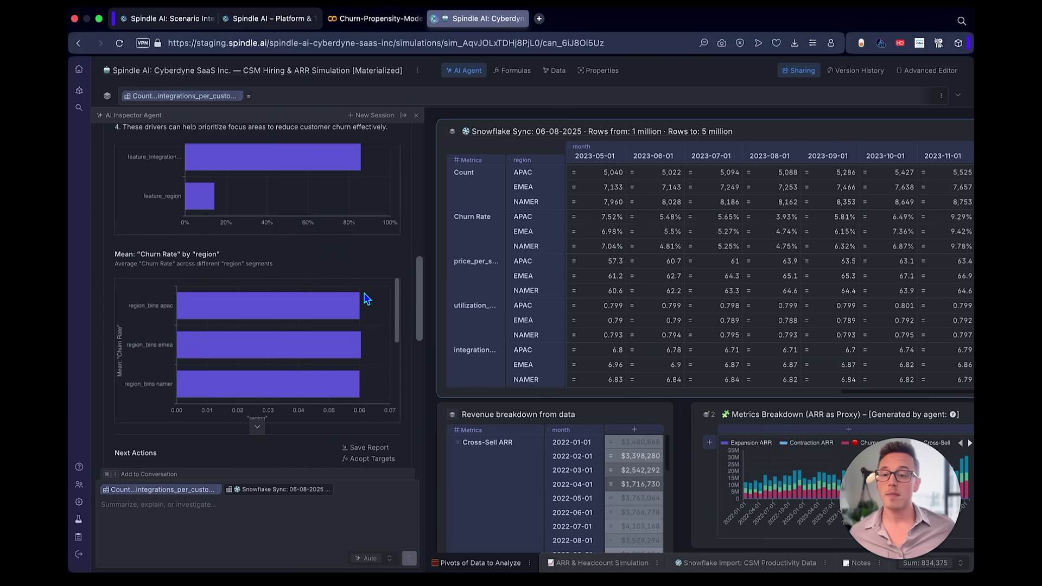
mouse_move(286, 343)
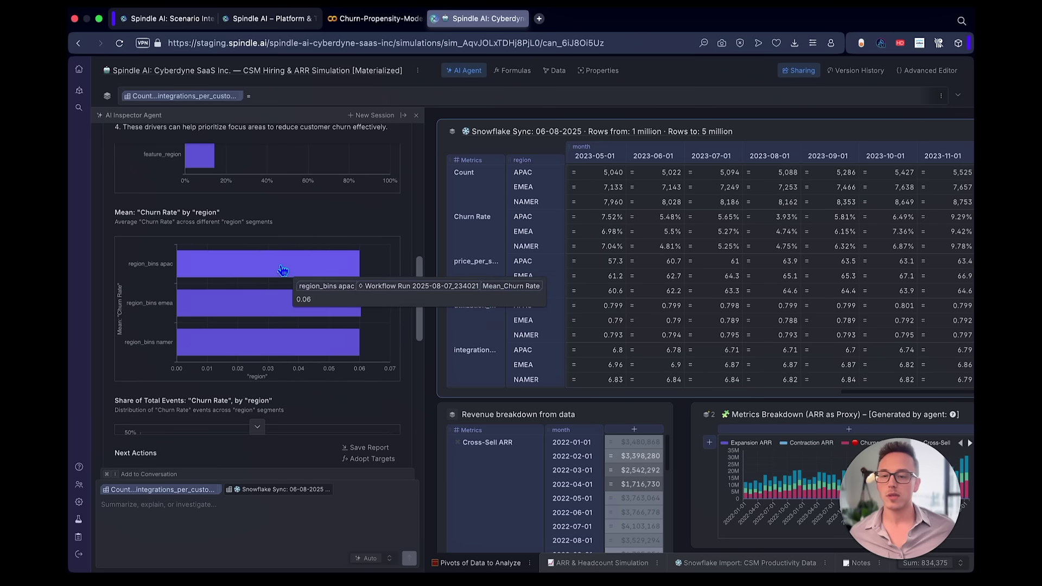
scroll(283, 280, down, 3)
scroll(283, 278, up, 8)
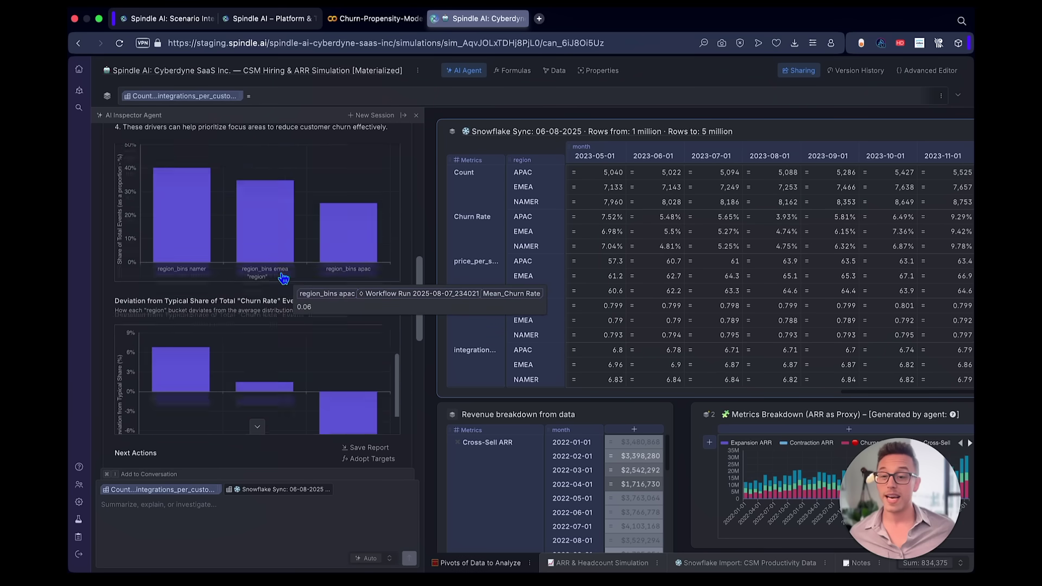
scroll(284, 278, up, 5)
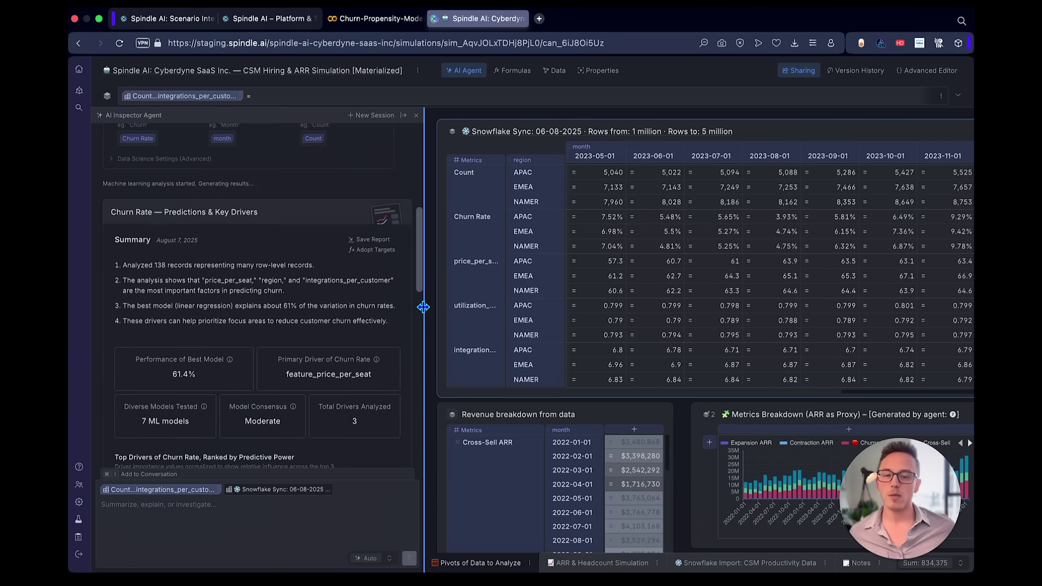
drag(424, 307, 364, 308)
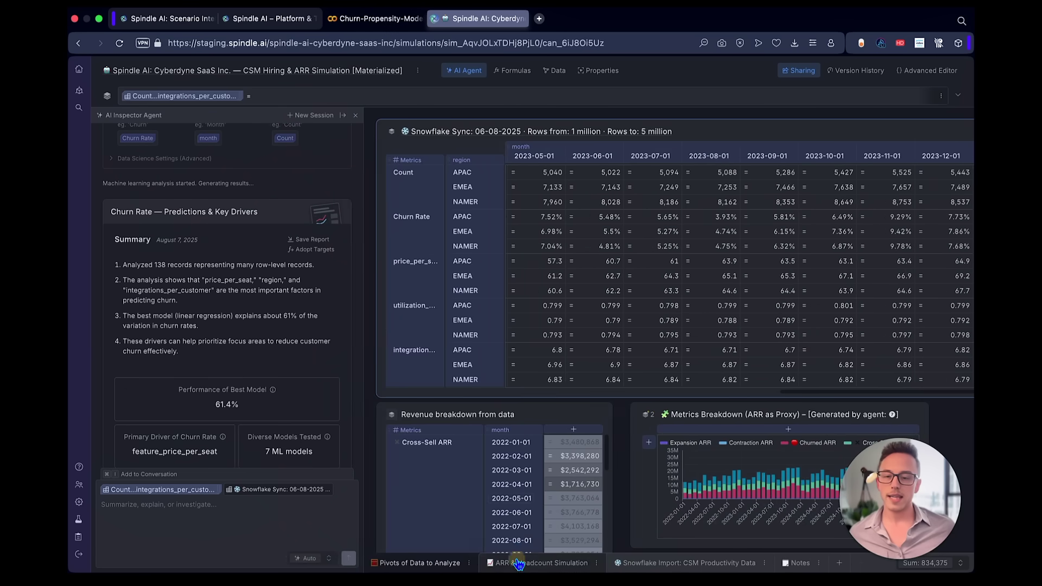
Adopt the recommended churn targets into the ARR & Headcount Simulation sheet.
click(510, 563)
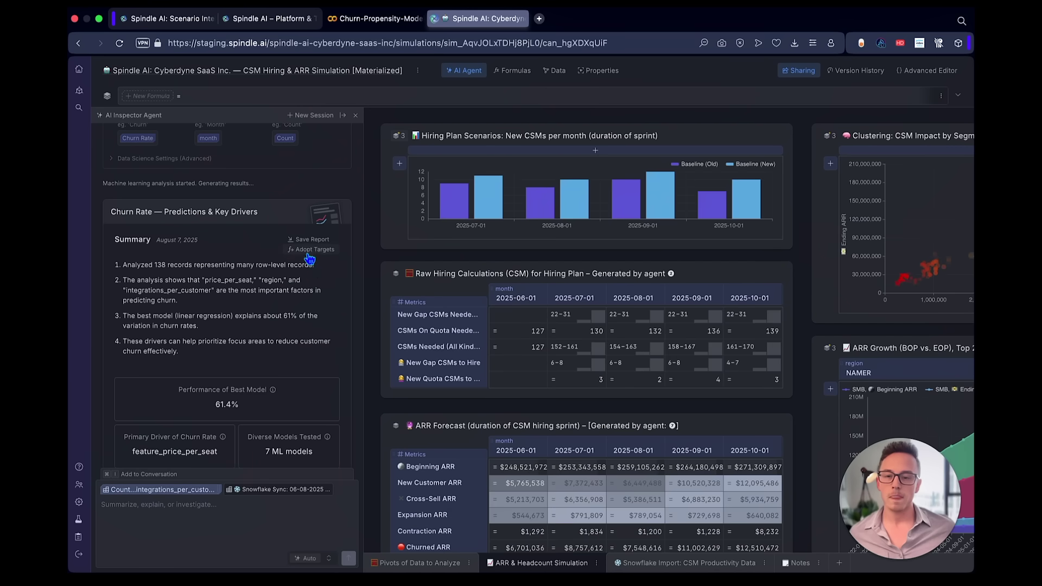
click(307, 251)
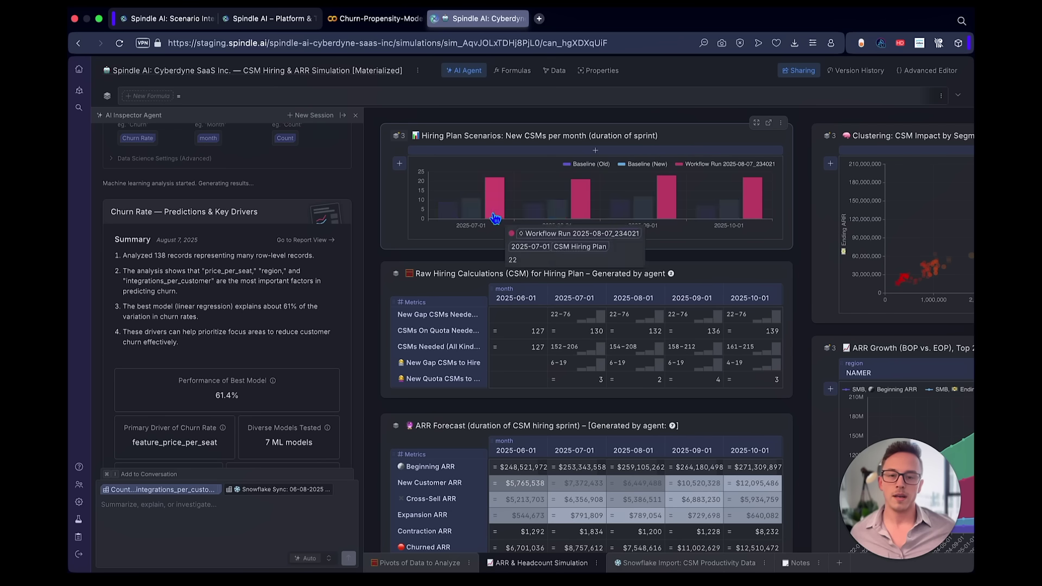
mouse_move(577, 210)
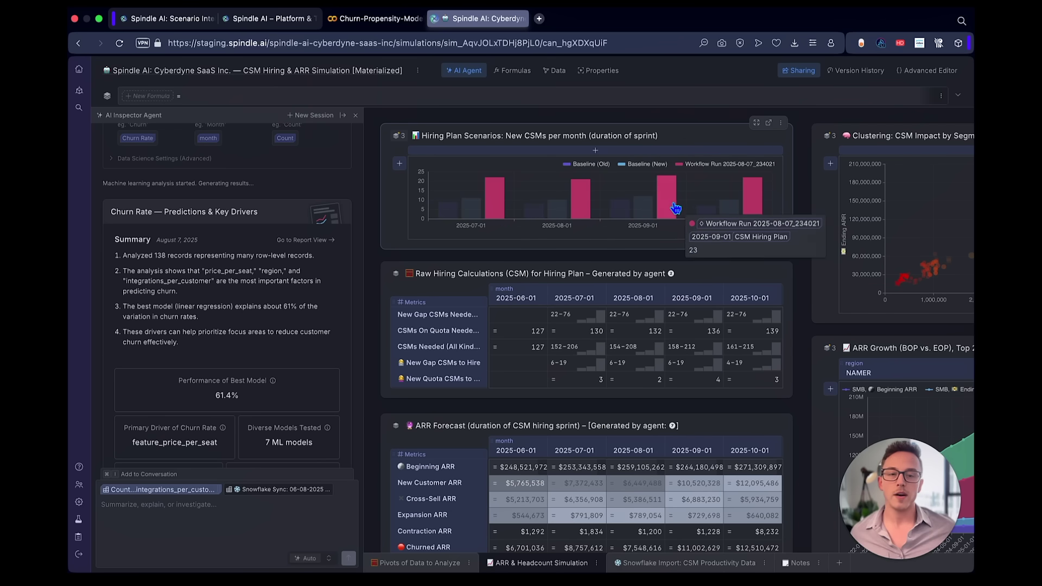
mouse_move(760, 209)
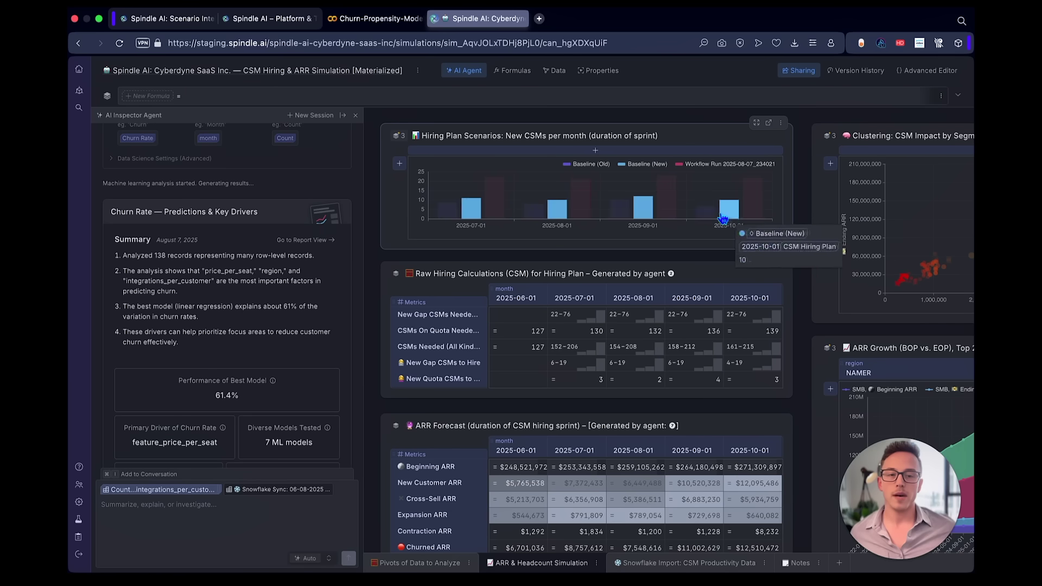
mouse_move(457, 222)
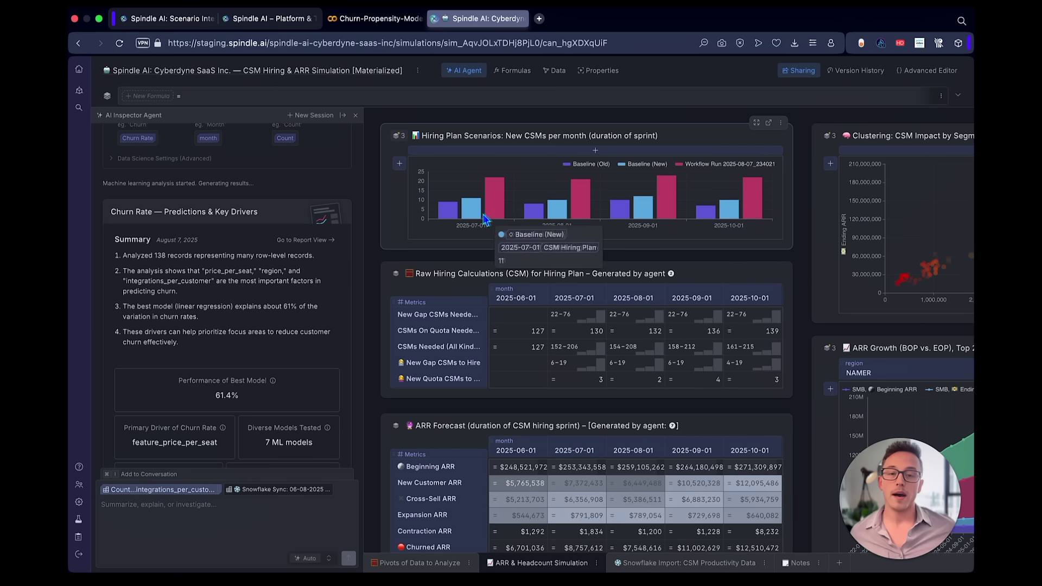
scroll(582, 237, down, 3)
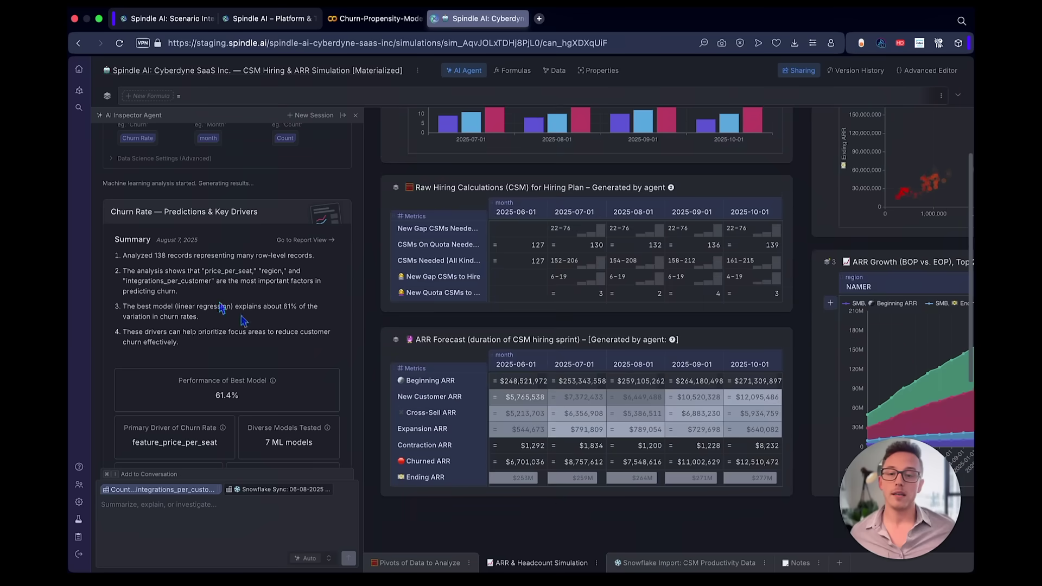
scroll(223, 309, down, 3)
Inspect the hiring formulas, including CSMs On Quota 136, then switch to Pivots of Data to Analyze.
click(643, 397)
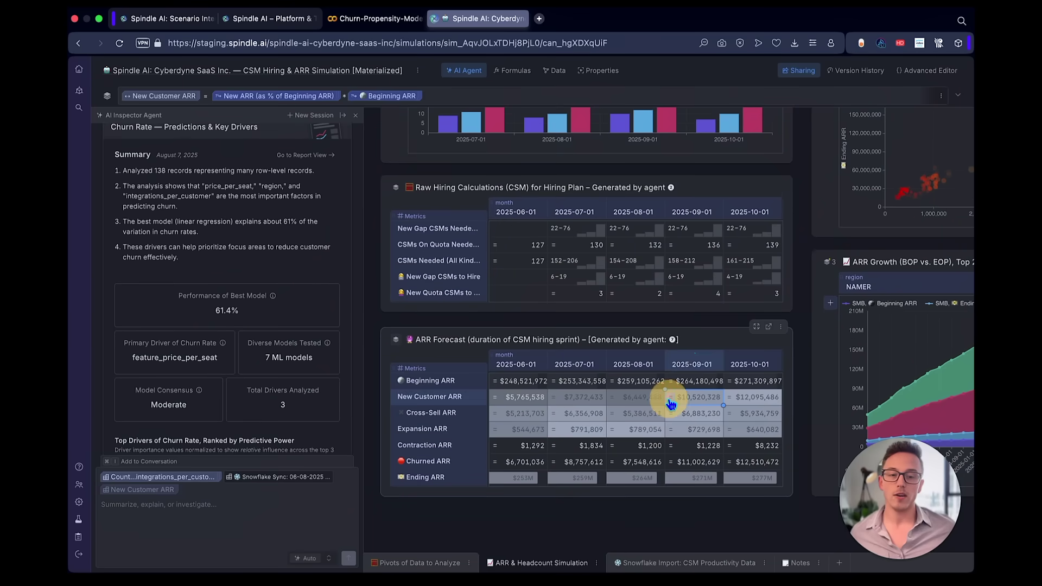
click(694, 245)
scroll(642, 191, up, 3)
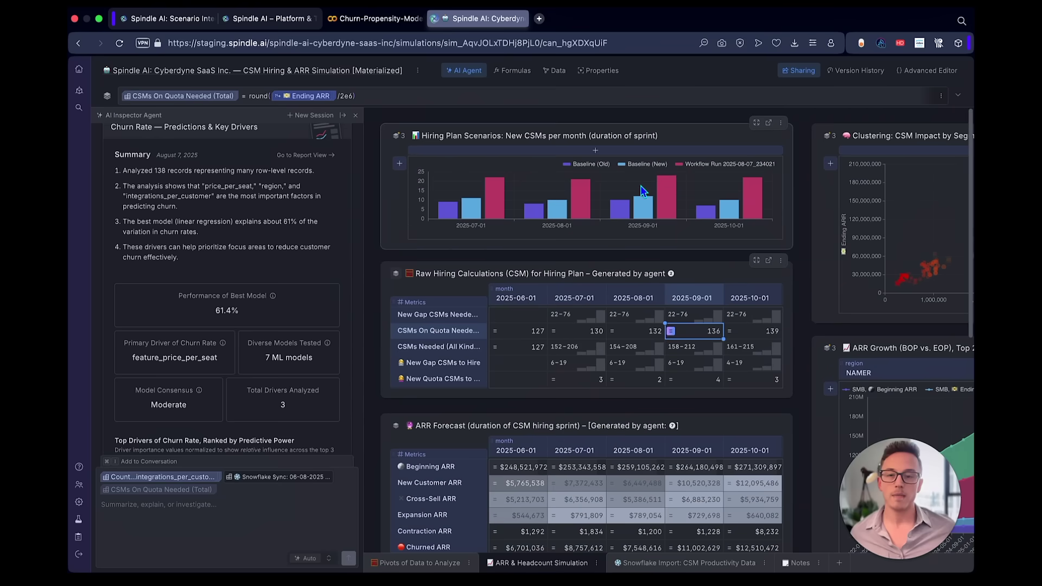
scroll(279, 243, up, 5)
scroll(279, 243, down, 10)
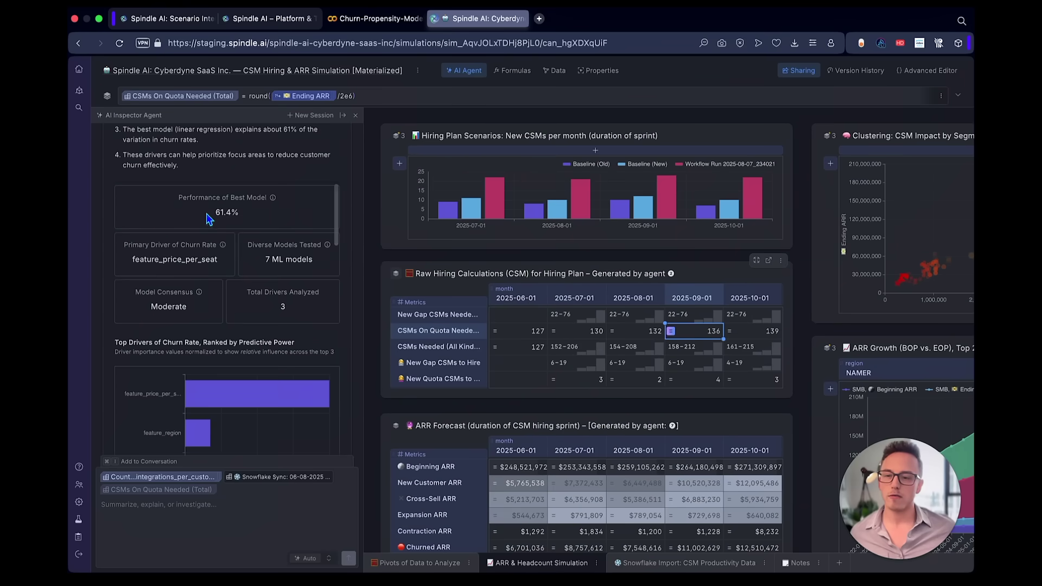
click(408, 560)
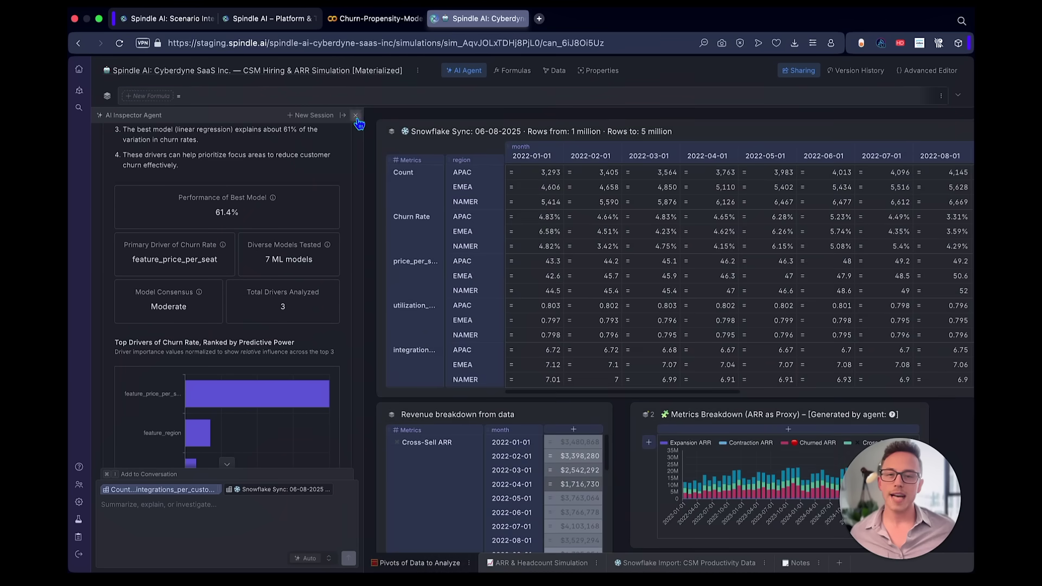
click(356, 115)
Add segment as a row breakdown and move the Snowflake Sync pivot to fill the canvas.
click(554, 70)
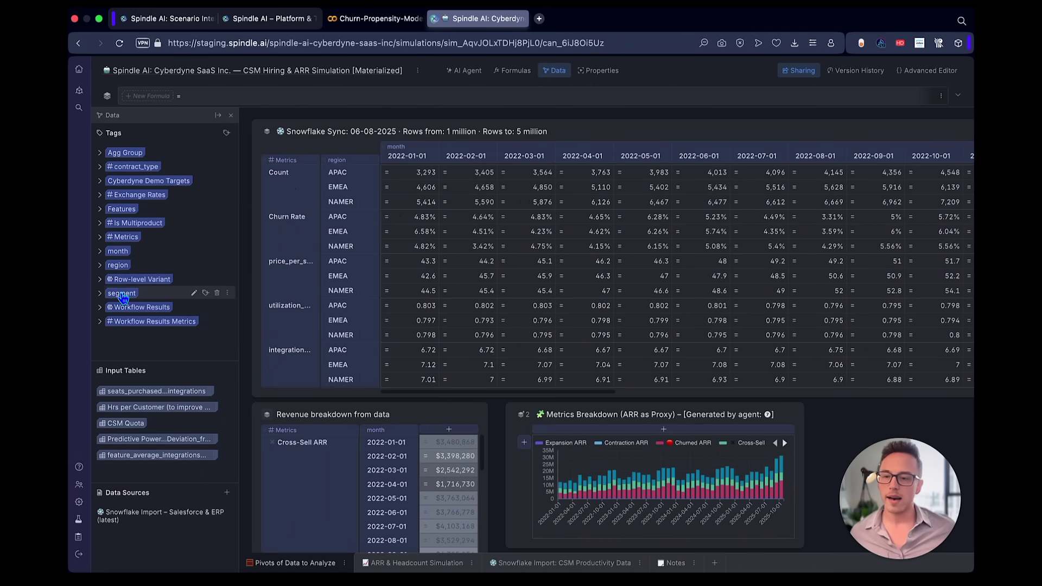
drag(121, 297, 425, 264)
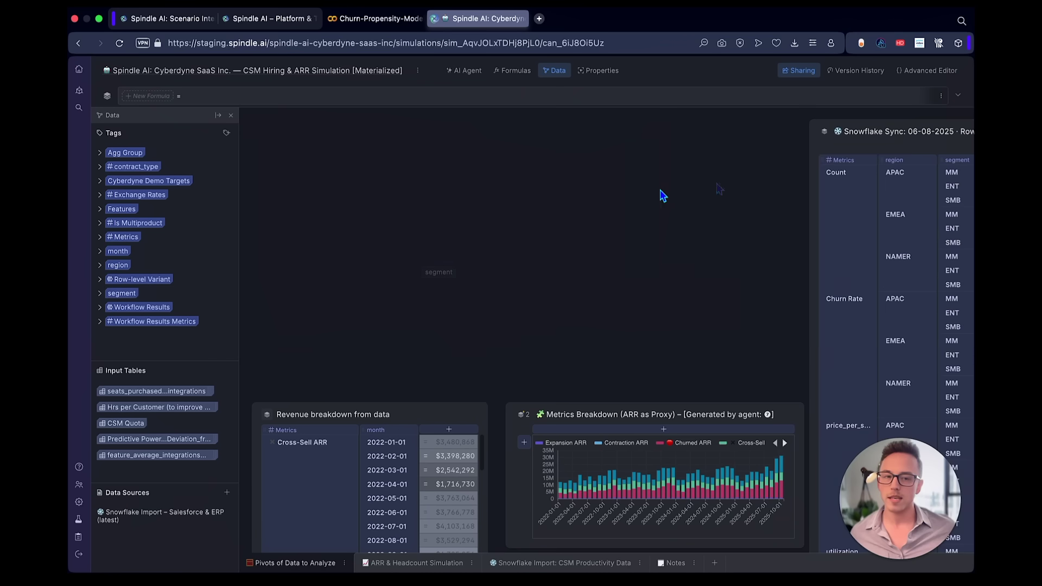
click(366, 472)
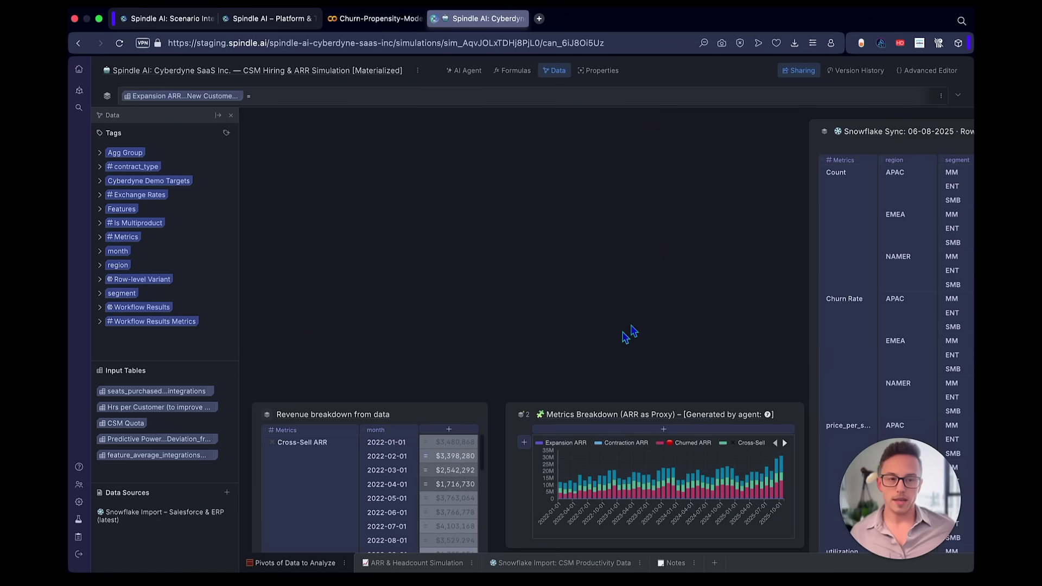
drag(876, 158, 317, 150)
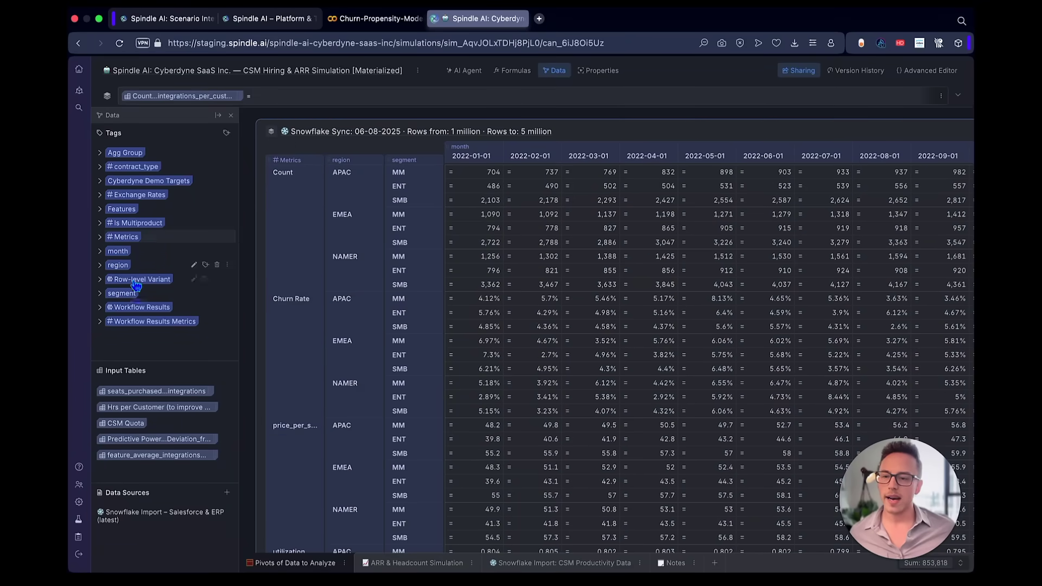
Add the Is Multiproduct row breakdown, put metrics in the columns, and make month the outer row.
drag(138, 222, 468, 196)
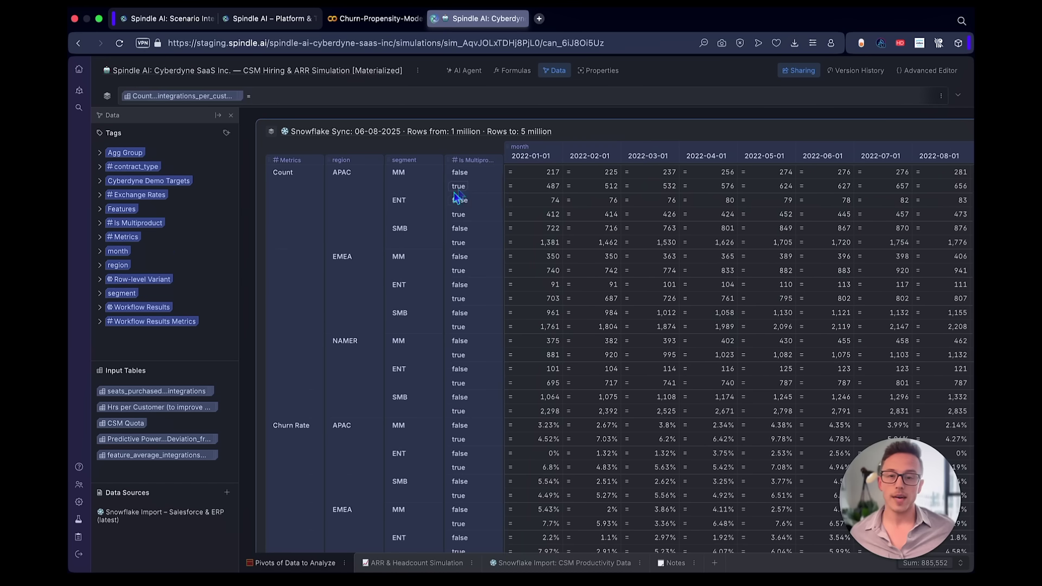
drag(275, 166, 522, 163)
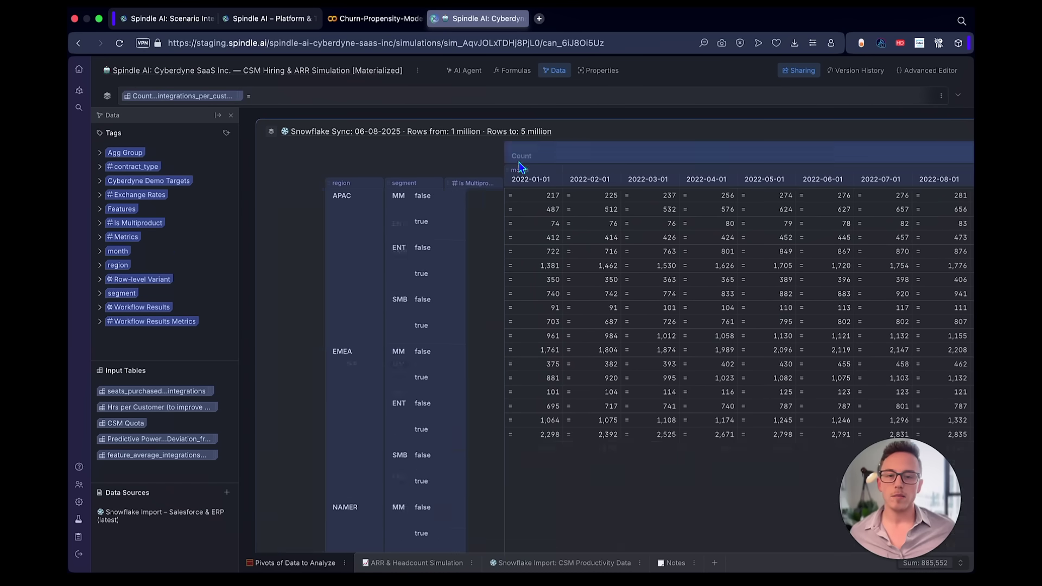
drag(455, 166, 302, 214)
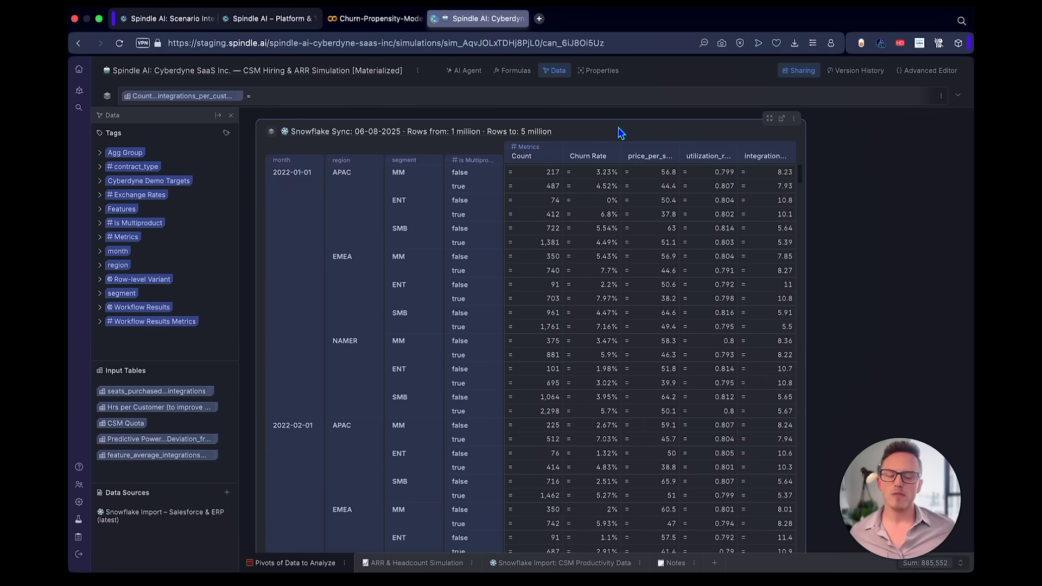
scroll(658, 233, down, 10)
scroll(658, 277, down, 15)
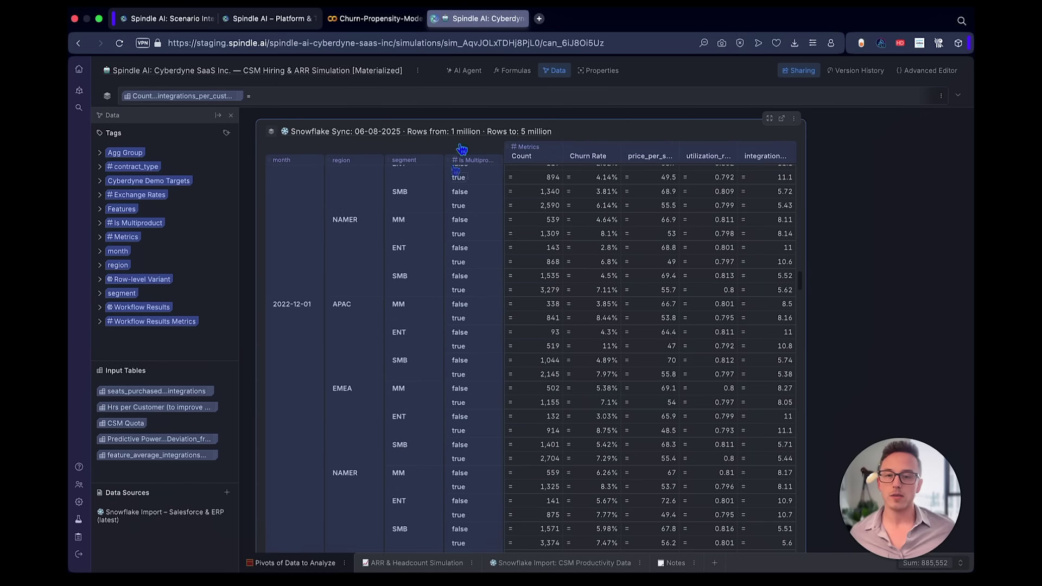
In the AI agent chat, select part of the pivot and request a new churn analysis.
click(464, 71)
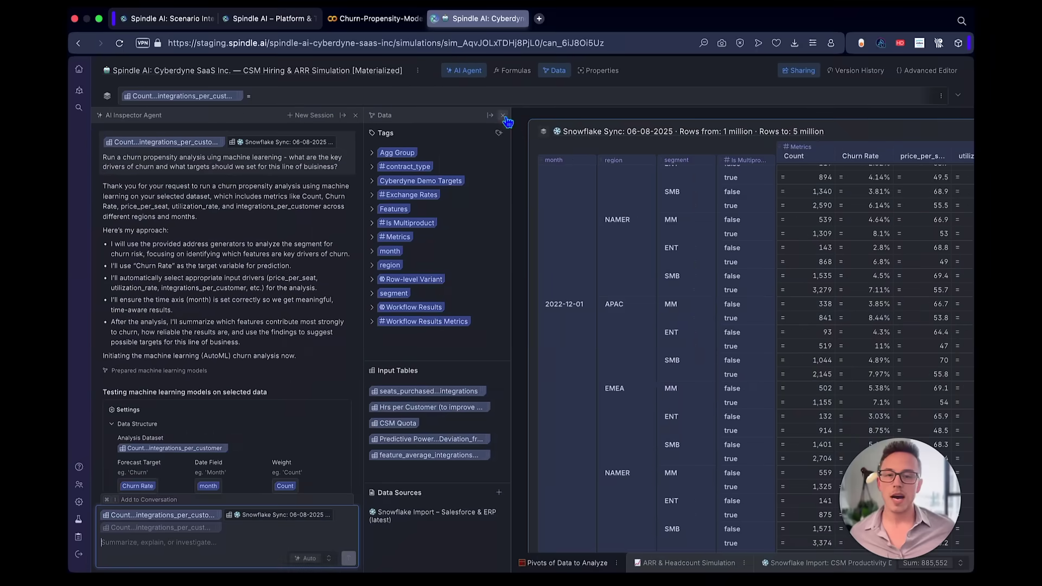
click(505, 116)
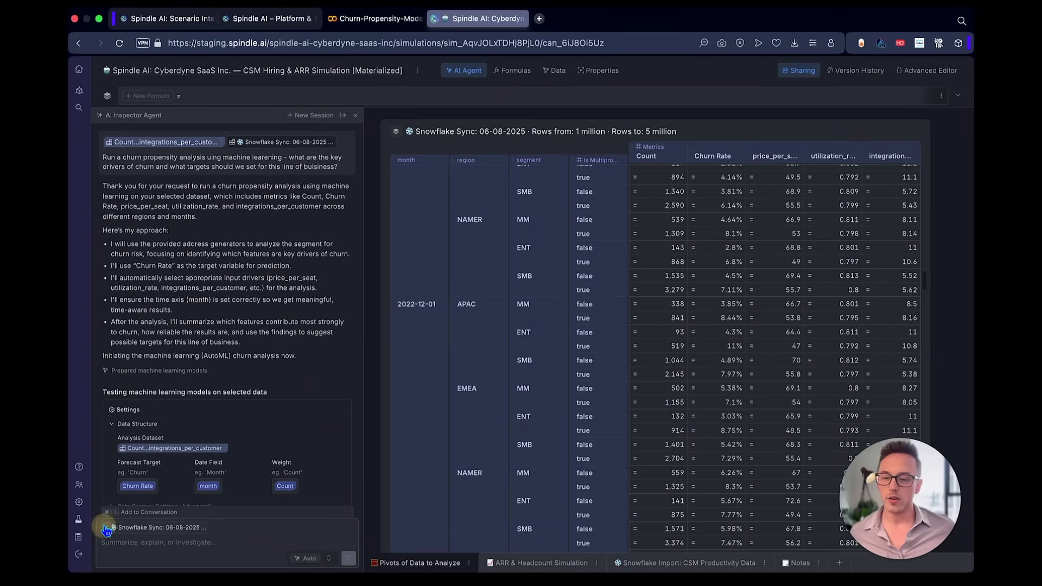
drag(565, 175, 552, 142)
click(137, 536)
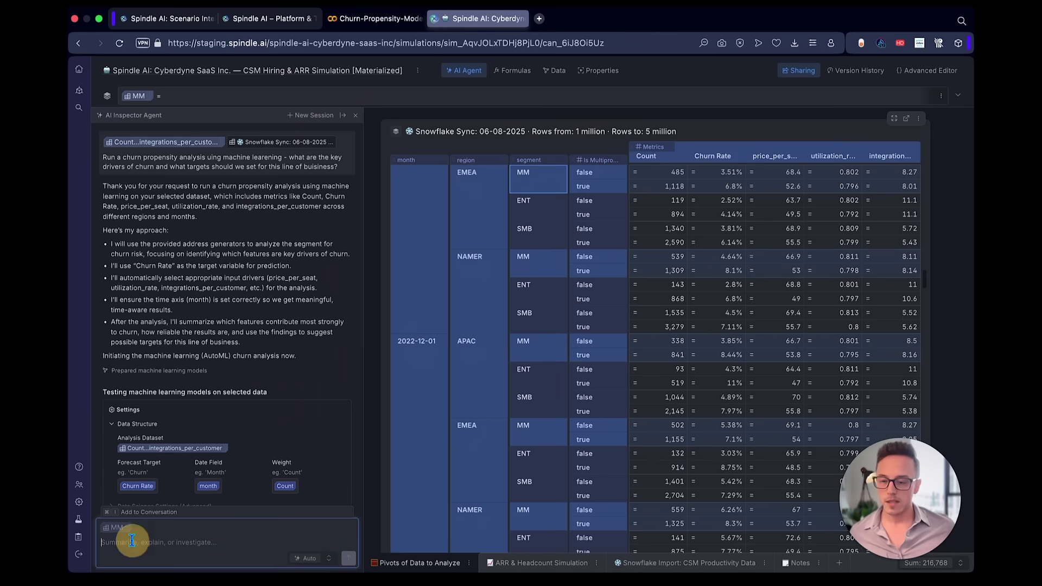
text(run)
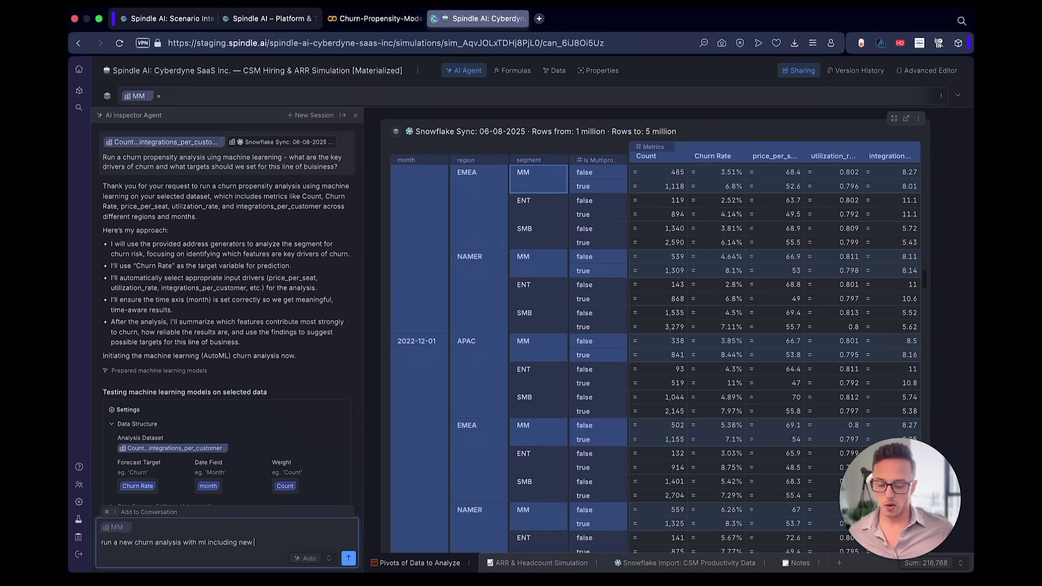
key(Return)
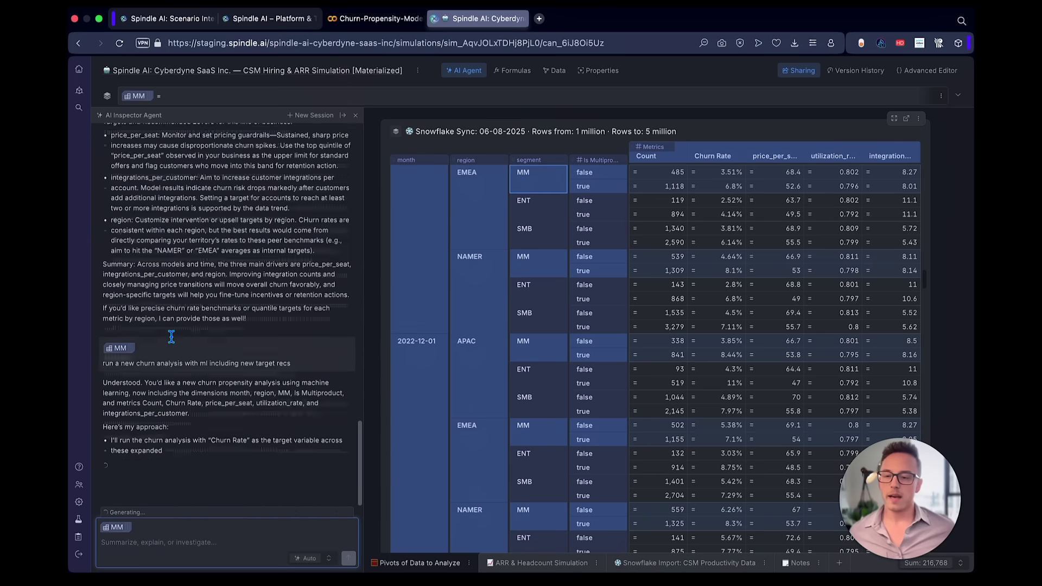
Make the whole granular pivot the agent's context and start the machine-learning churn analysis on it.
click(105, 527)
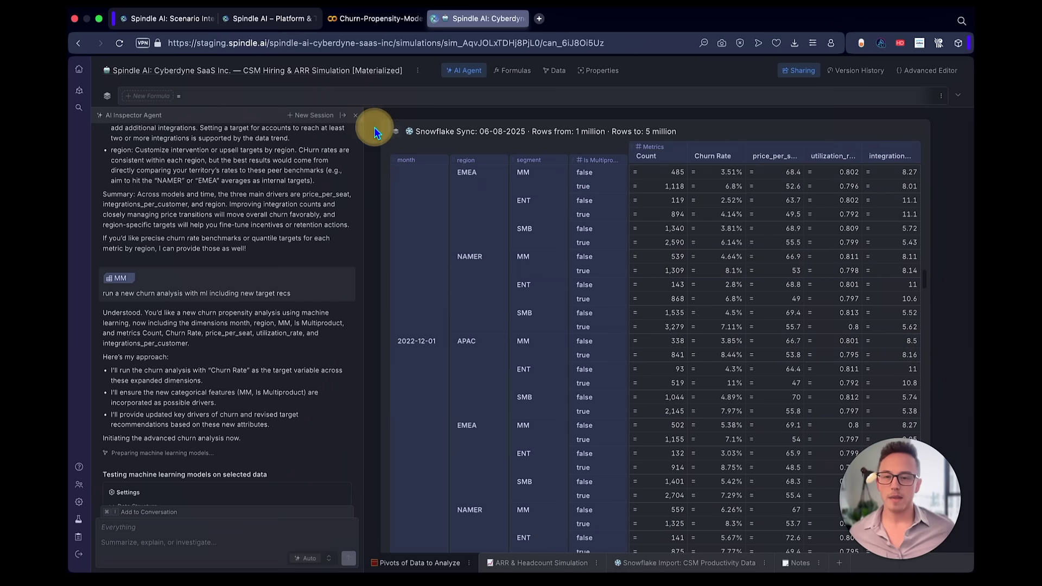
click(413, 179)
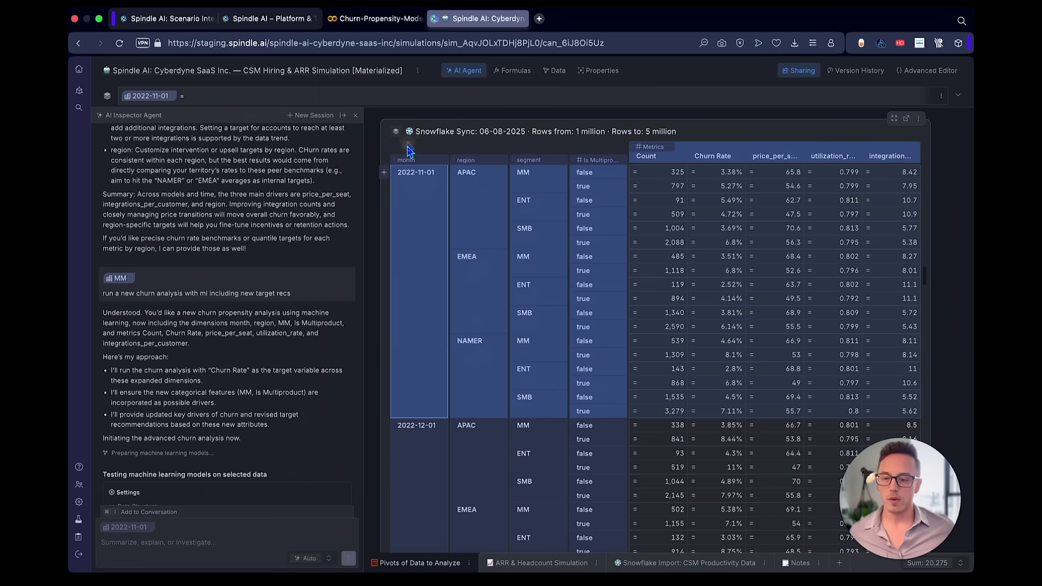
click(755, 133)
click(157, 541)
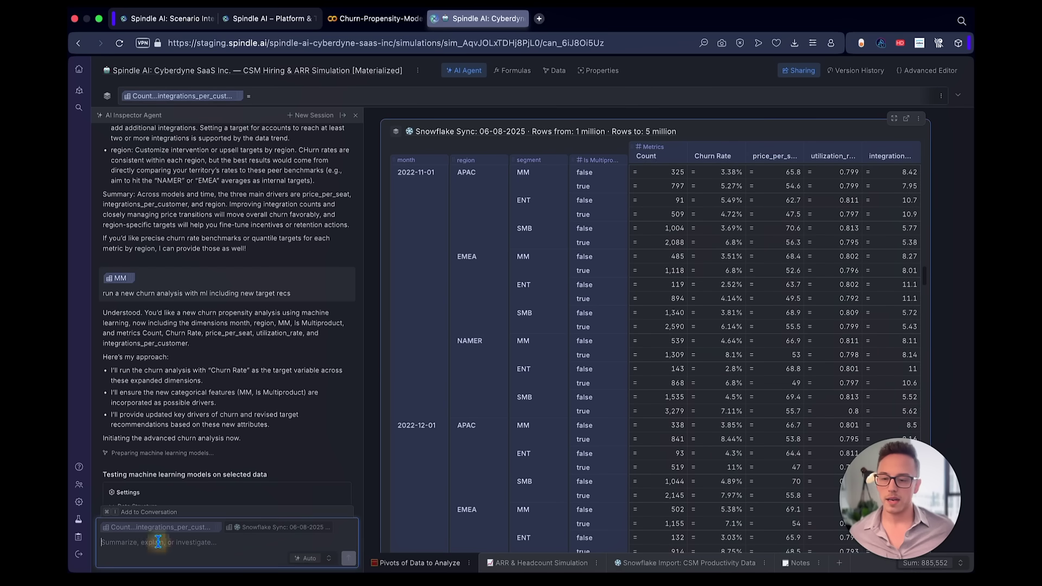
text(ac)
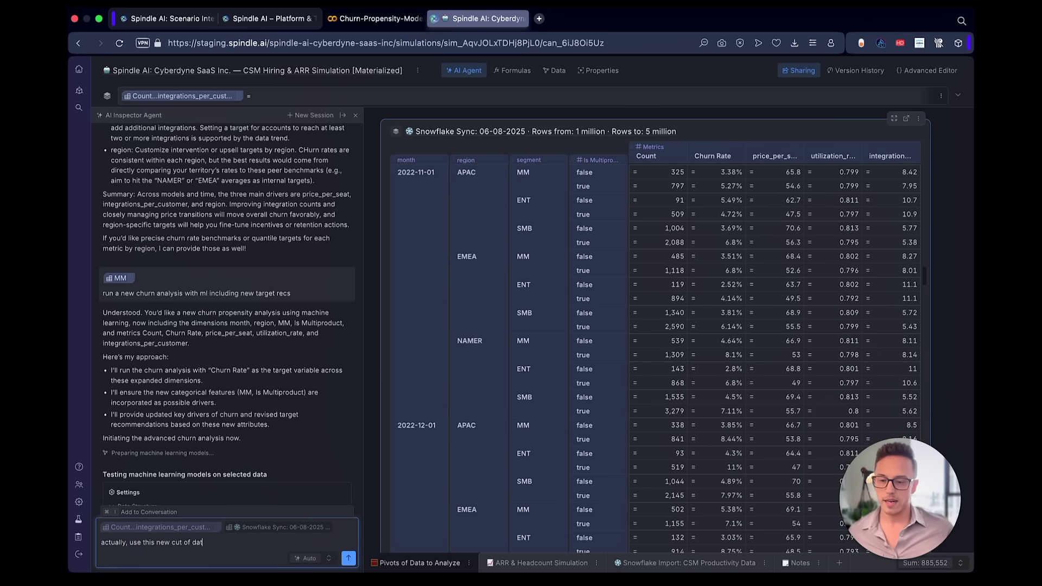
key(Return)
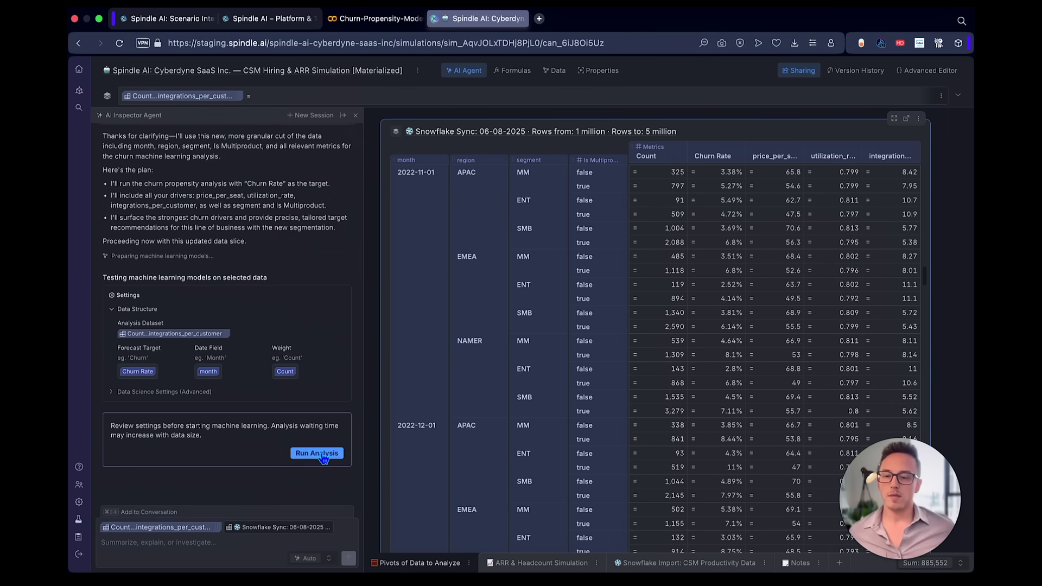
click(323, 456)
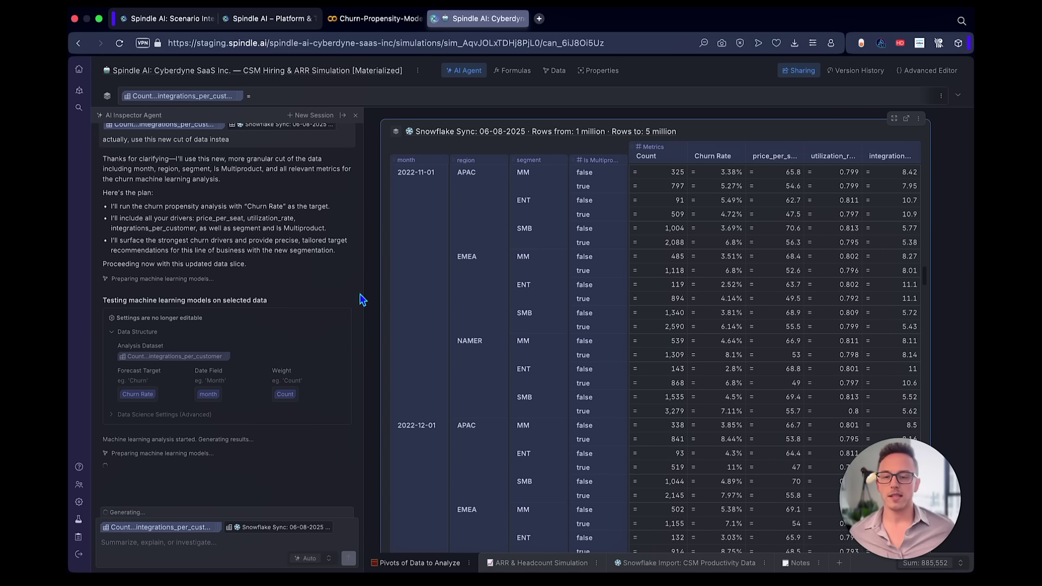
drag(361, 293, 418, 297)
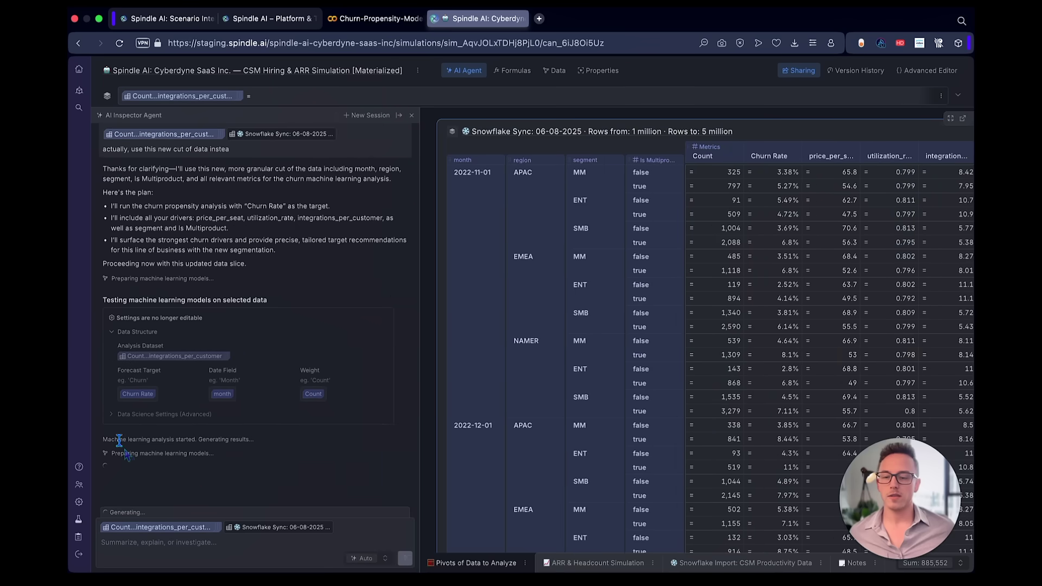
Scroll the agent's reply through the Is Multiproduct and region churn breakdown charts.
scroll(391, 440, down, 5)
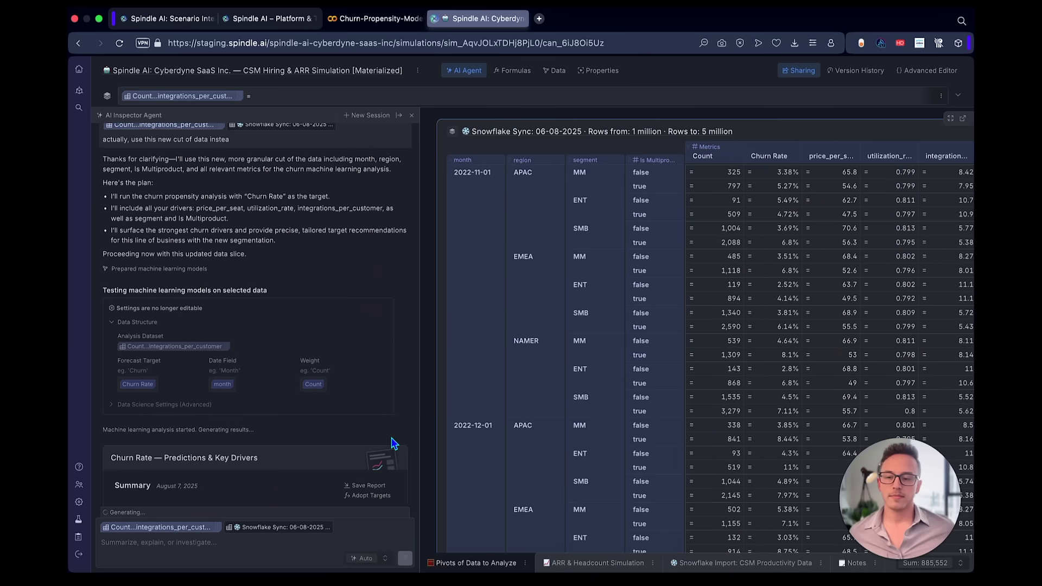
scroll(395, 443, up, 1)
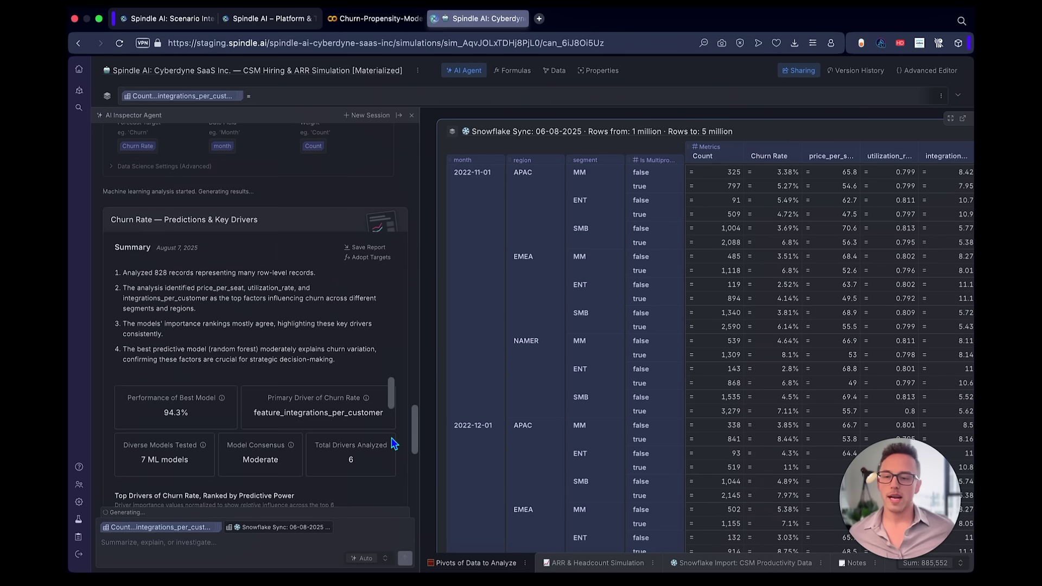
scroll(395, 286, down, 3)
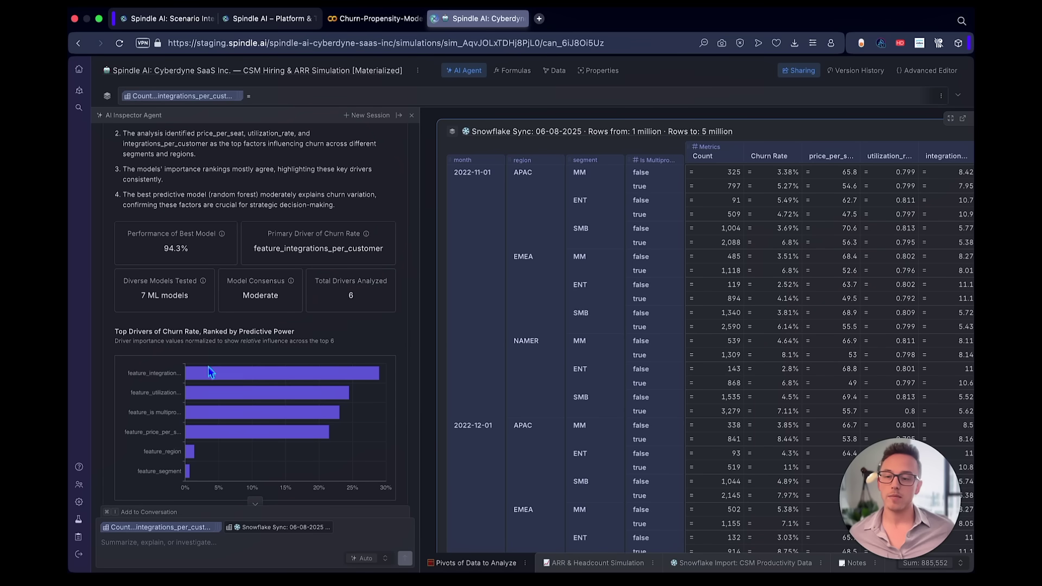
scroll(341, 359, down, 5)
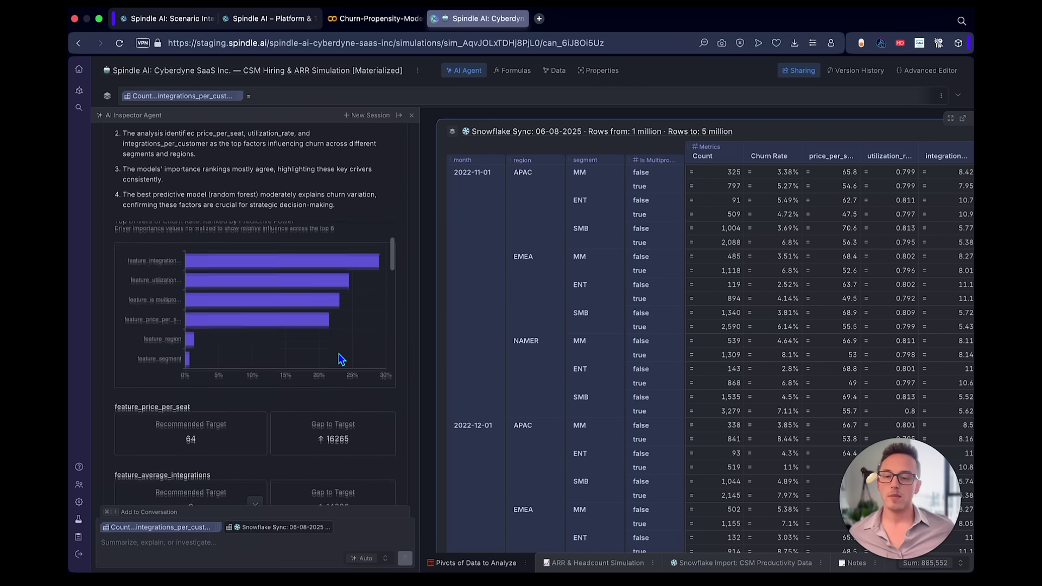
scroll(304, 358, down, 1)
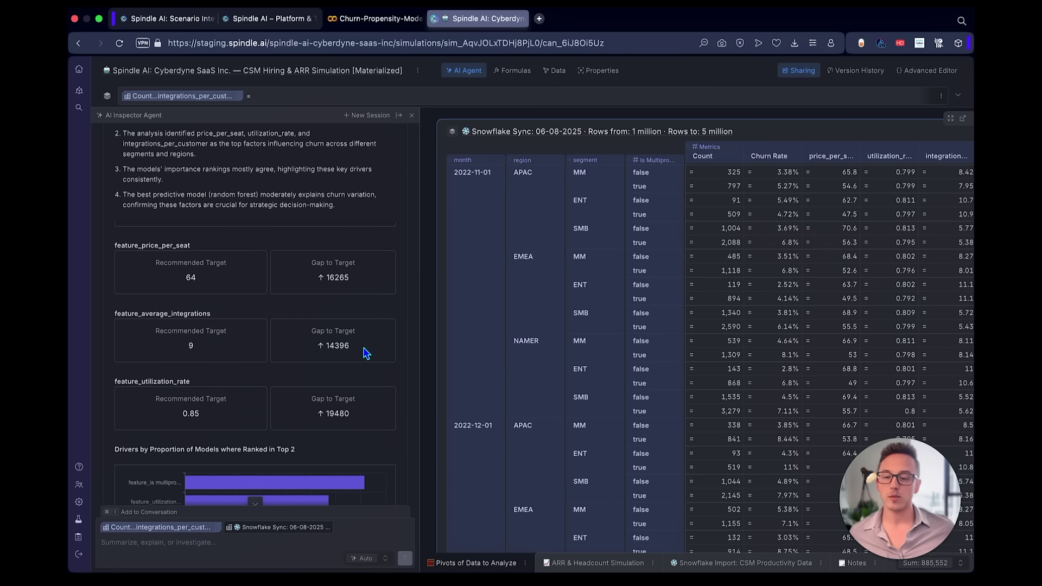
scroll(364, 354, down, 3)
scroll(366, 353, down, 1)
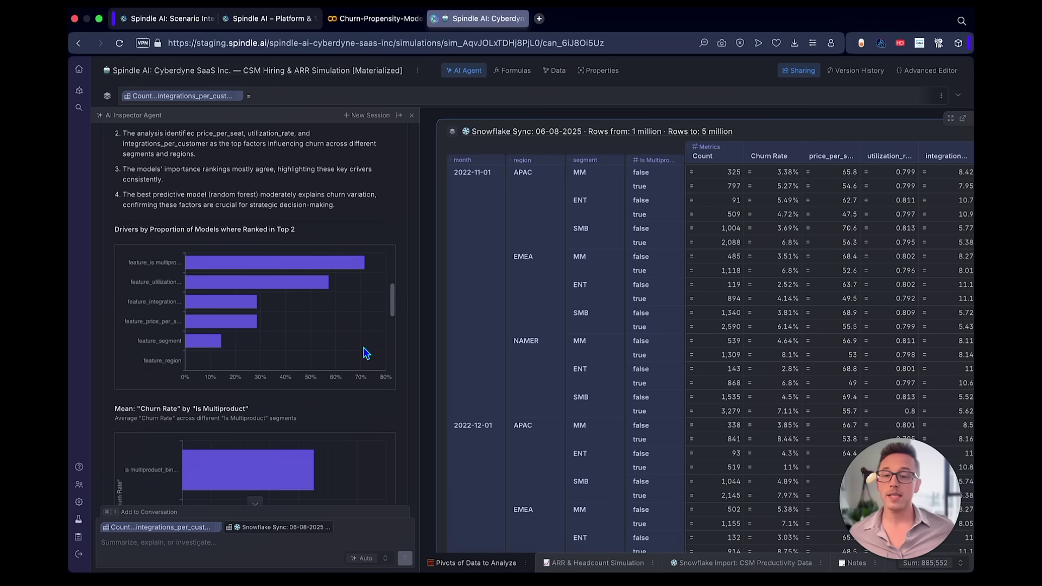
scroll(353, 304, down, 5)
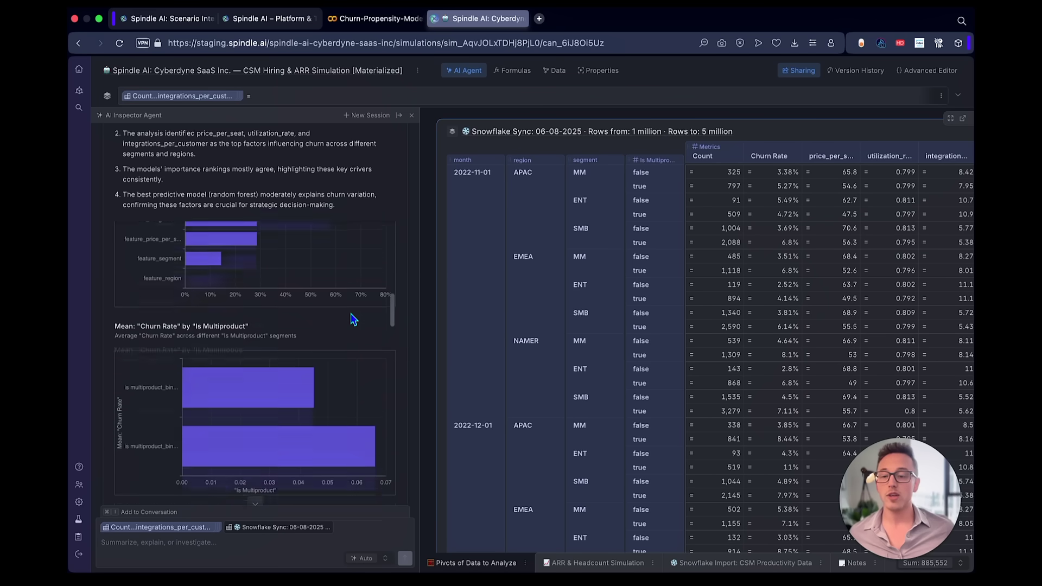
scroll(352, 317, down, 3)
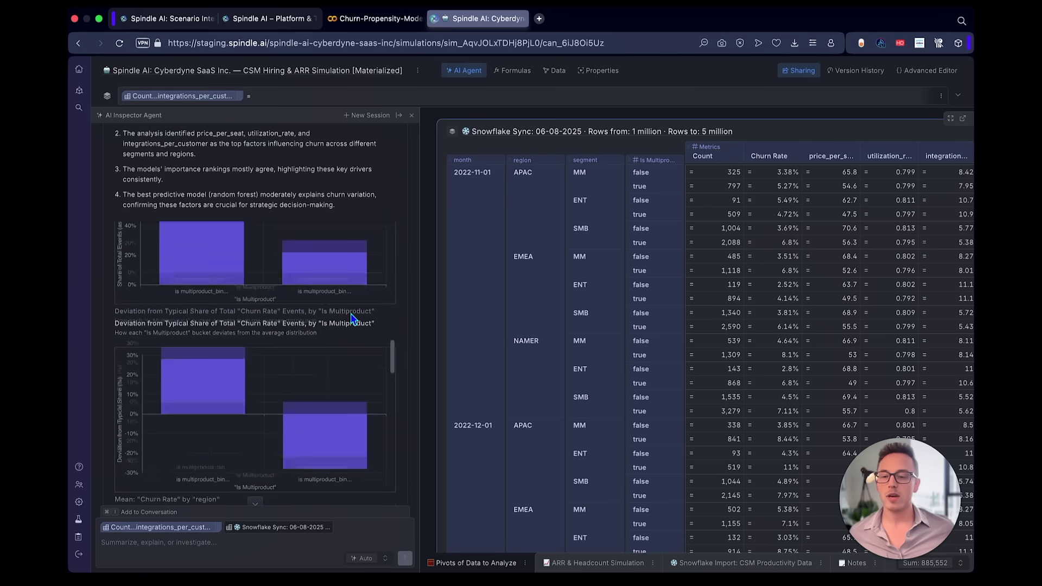
Read through the segment breakdown to recommended targets like two-plus integrations per customer.
mouse_move(311, 392)
mouse_move(206, 347)
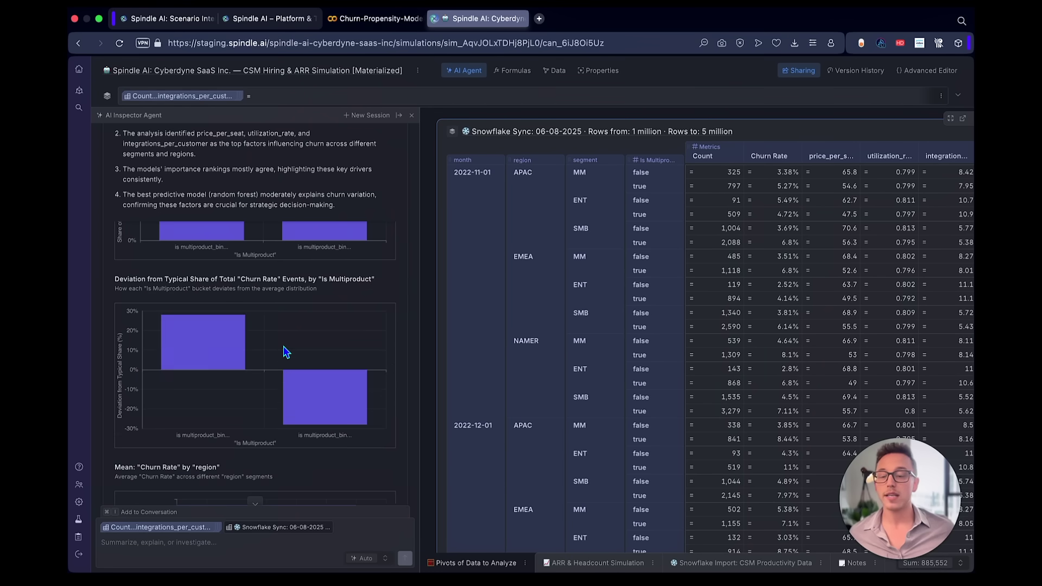
scroll(285, 350, down, 3)
scroll(284, 352, down, 5)
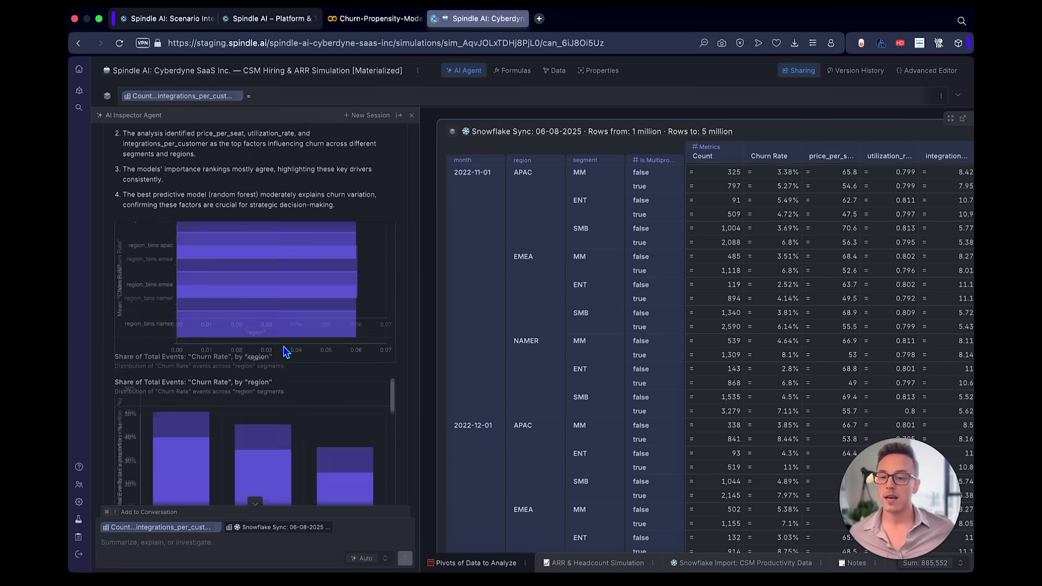
mouse_move(190, 382)
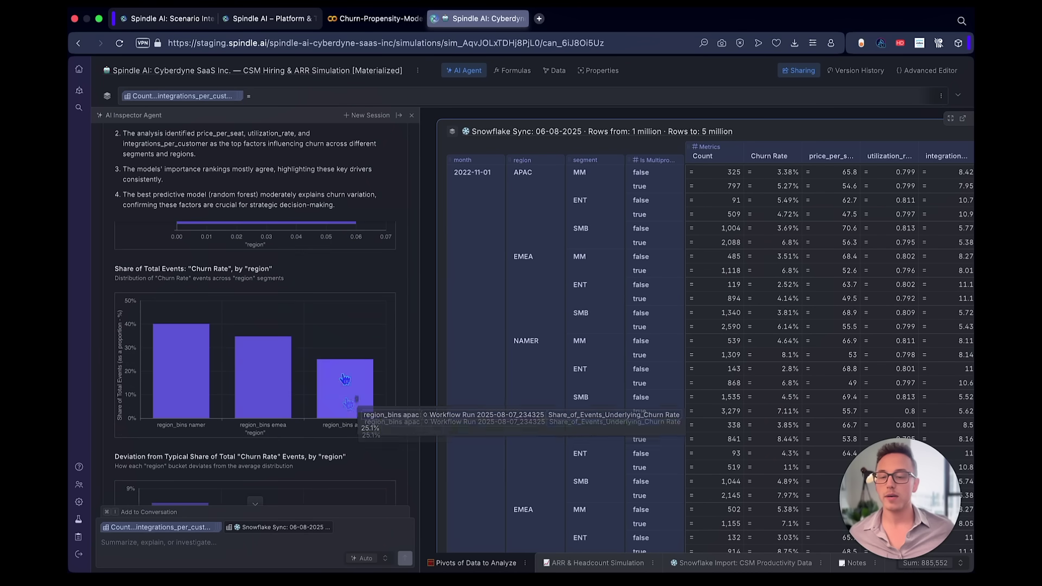
scroll(319, 310, down, 7)
scroll(318, 310, down, 7)
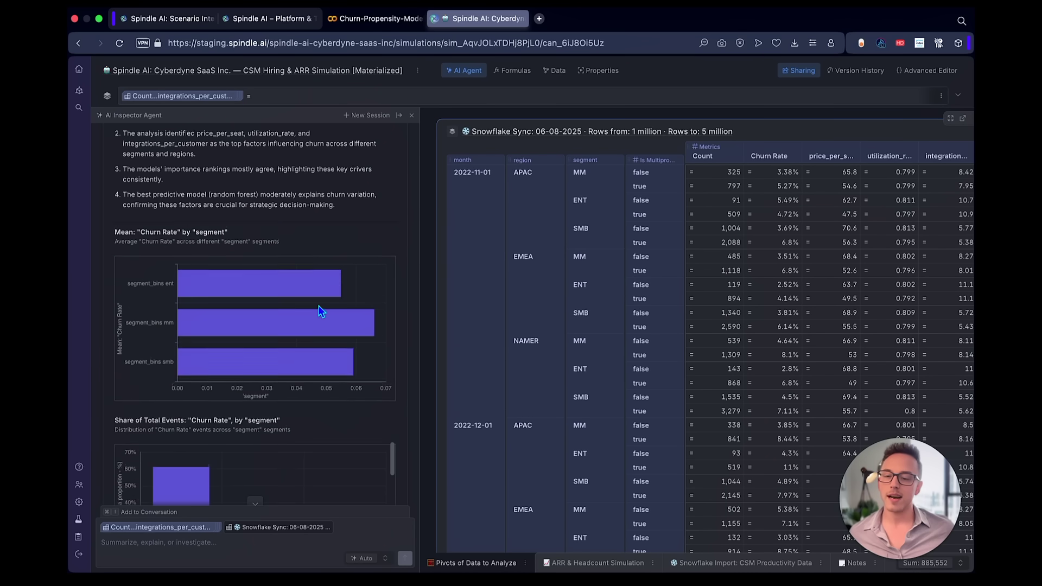
scroll(319, 308, down, 15)
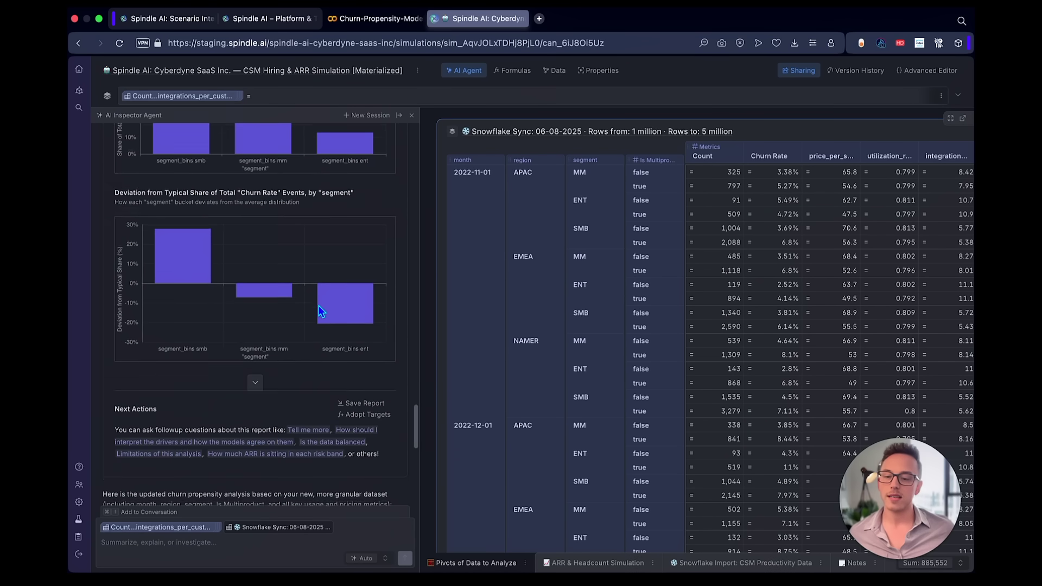
click(214, 544)
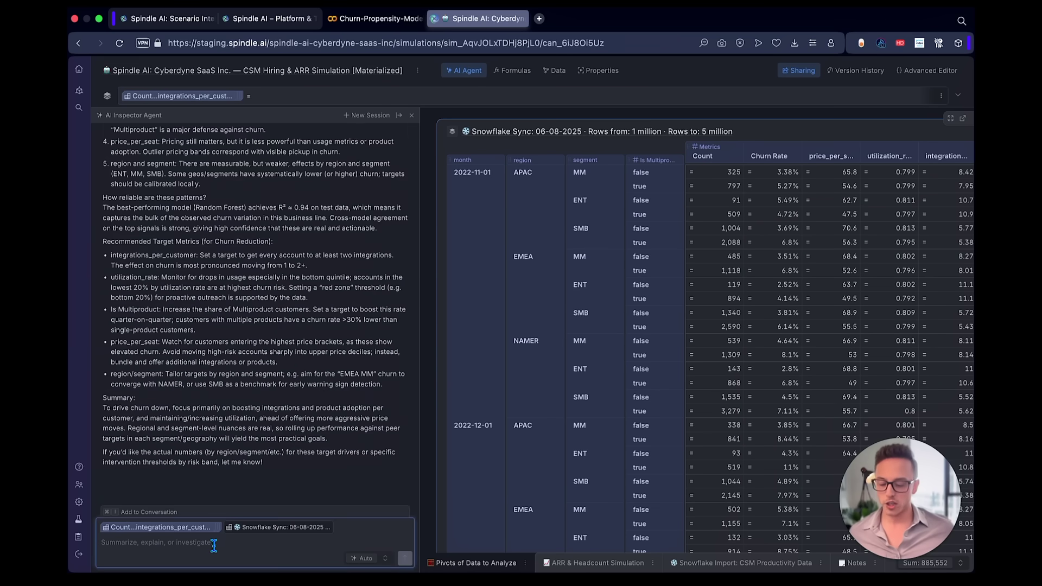
Ask the agent 'Compare our two analyses - what were the primary differences and recommendations?' and review its summary.
text(Compare our two )
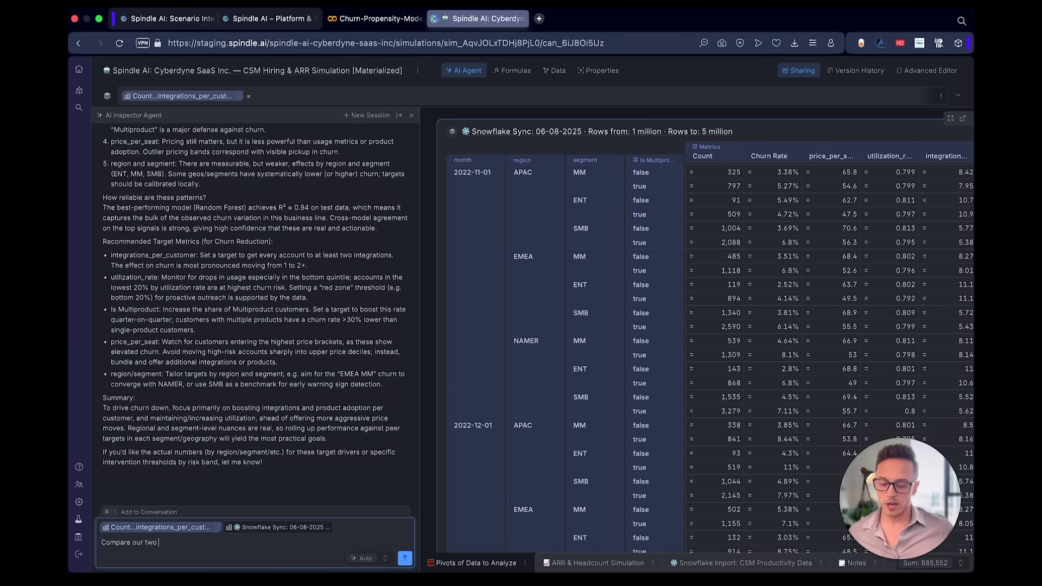
text(analyses - what were the primary dif)
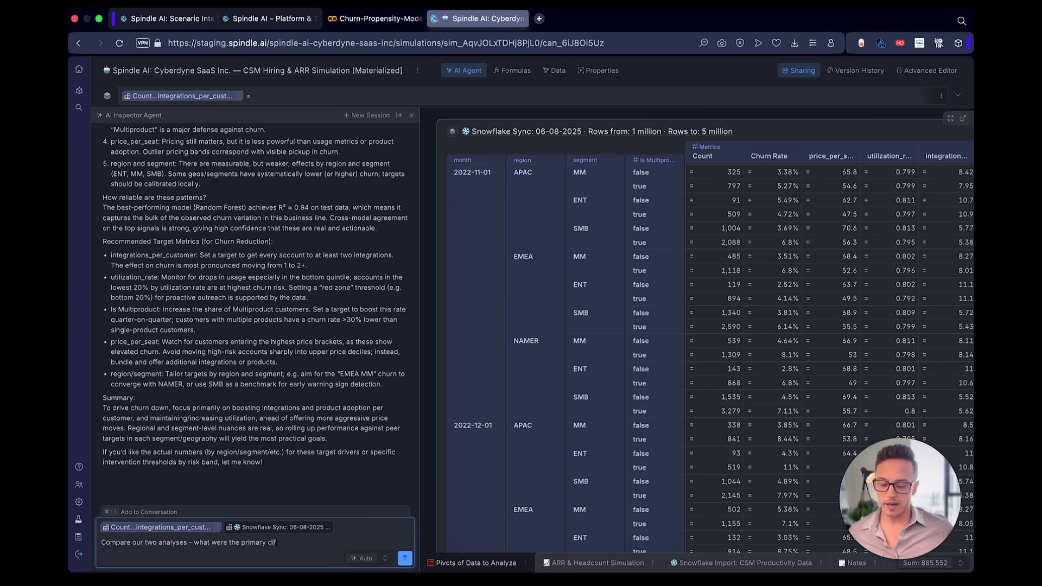
text(ferences and recommendat)
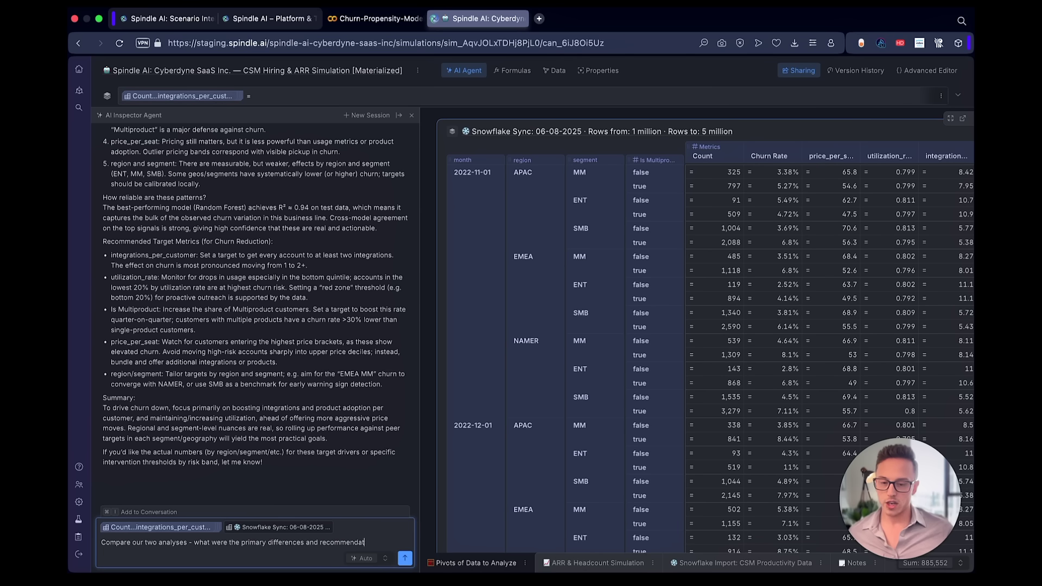
text(ions?)
key(Return)
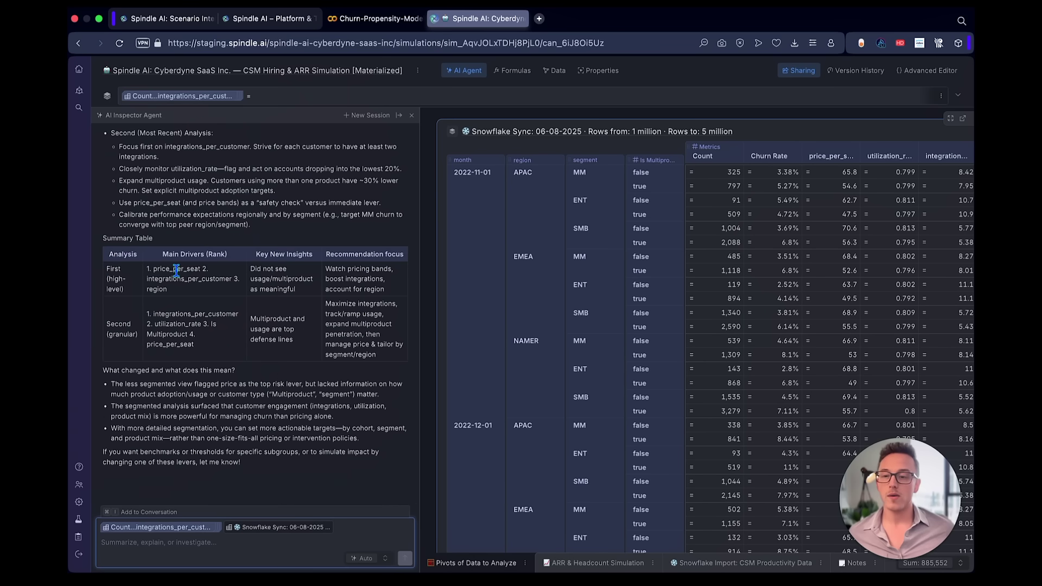
scroll(361, 332, up, 10)
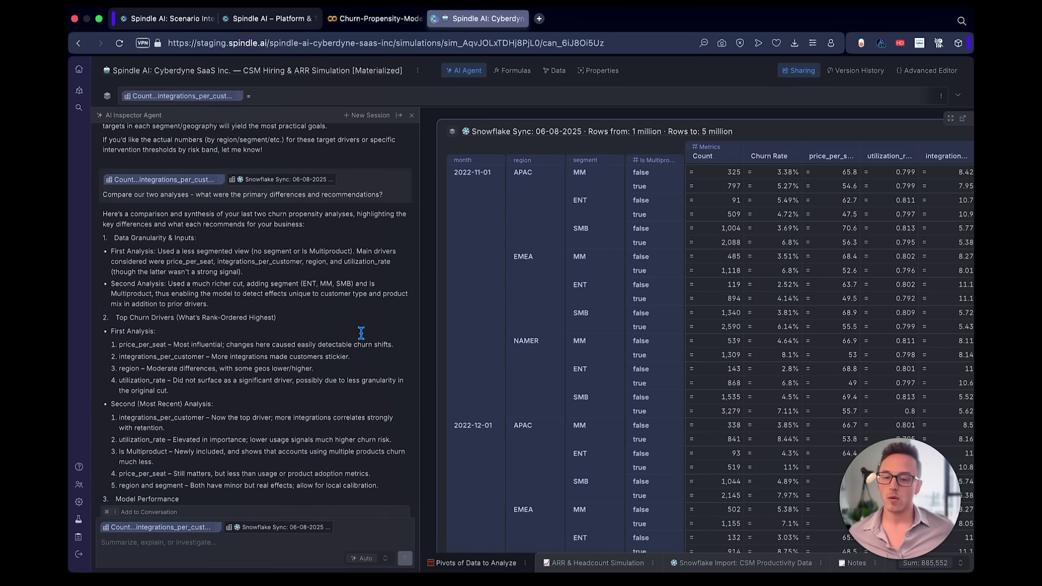
scroll(361, 333, up, 15)
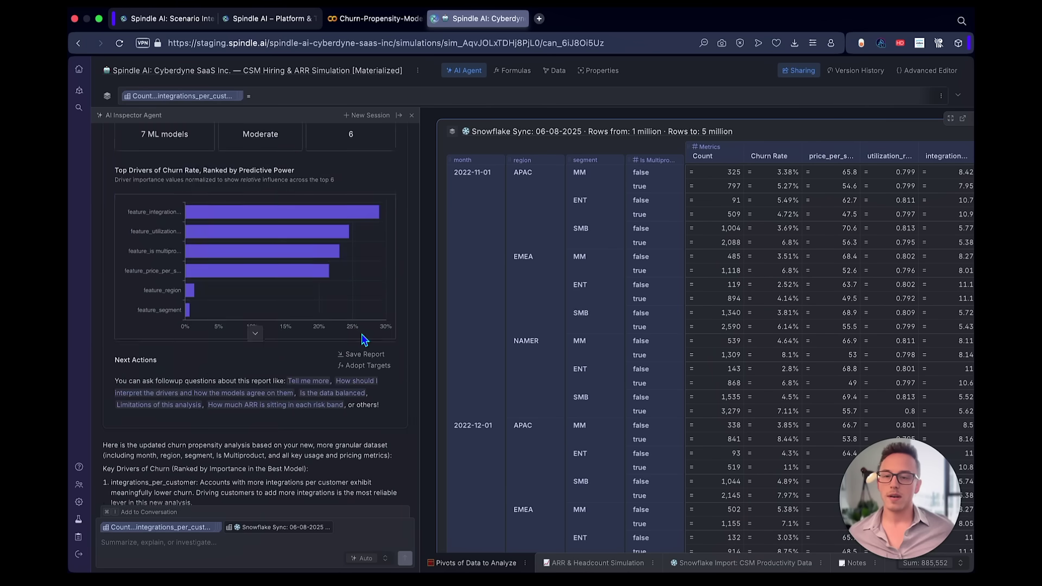
scroll(363, 339, up, 8)
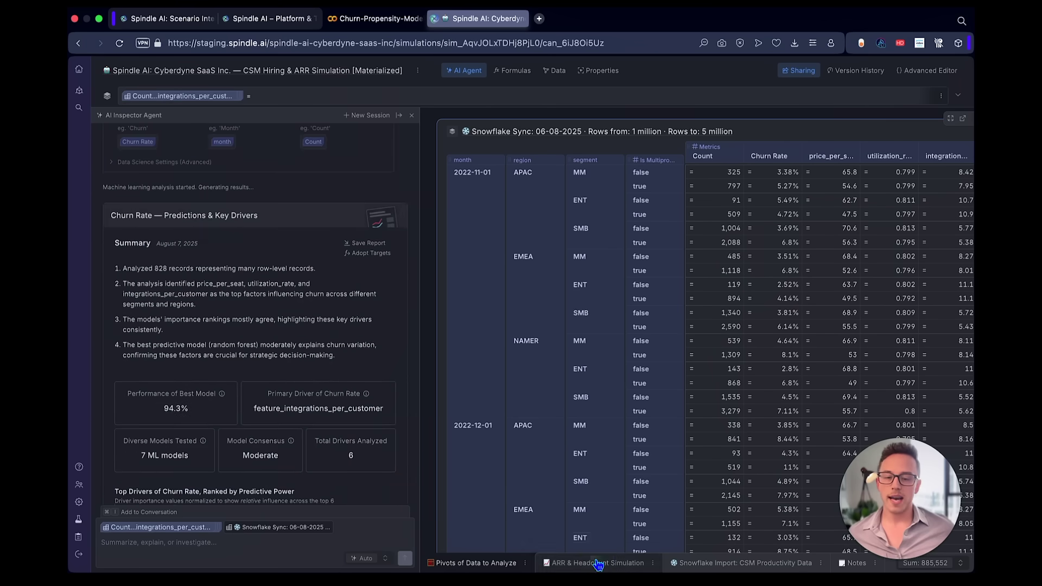
Adopt the churn targets into the ARR & Headcount Simulation, adding a run planning 28 CSMs for 2025-07.
click(595, 563)
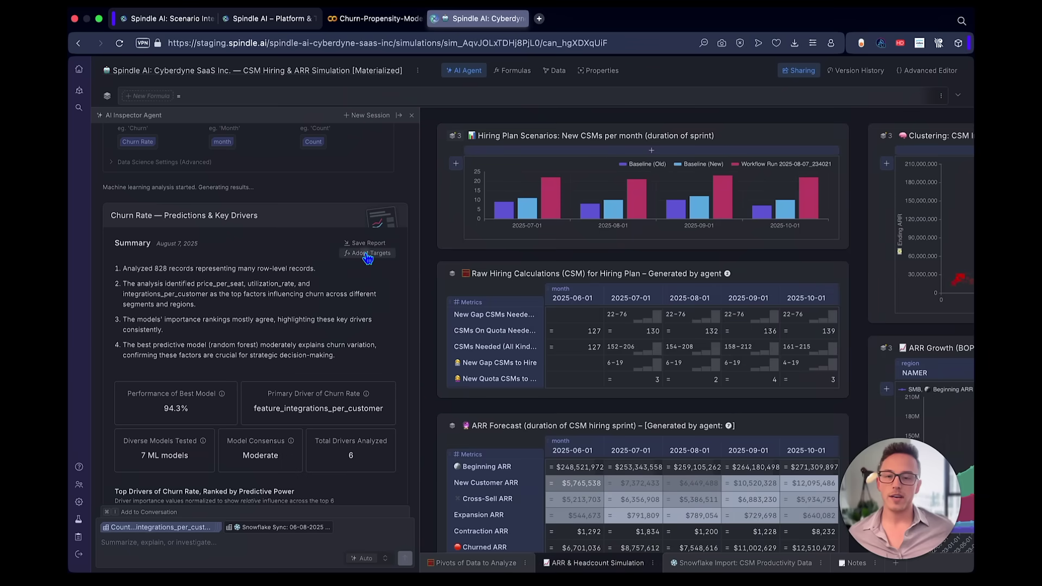
click(367, 255)
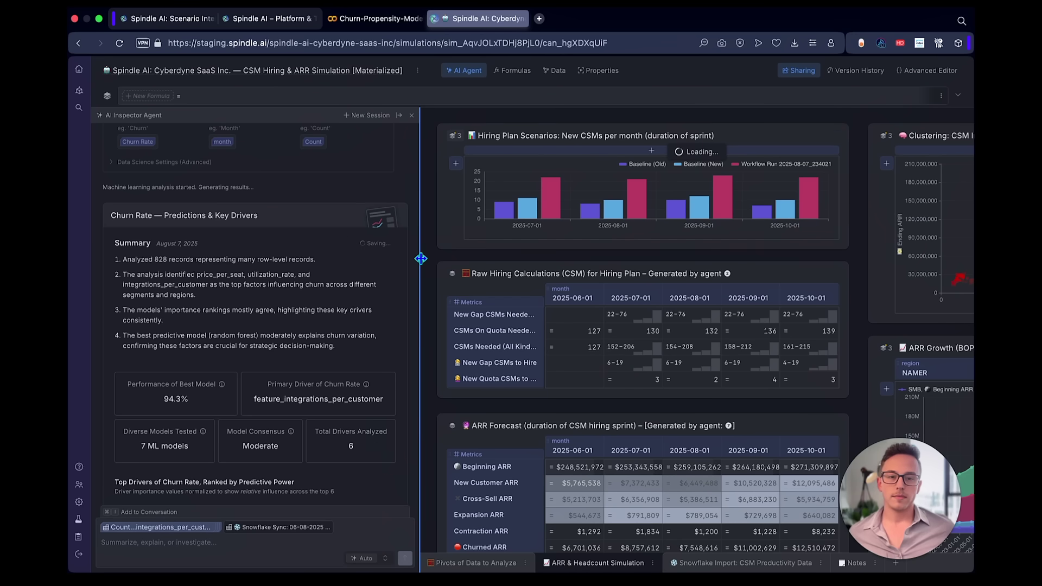
drag(420, 258, 319, 266)
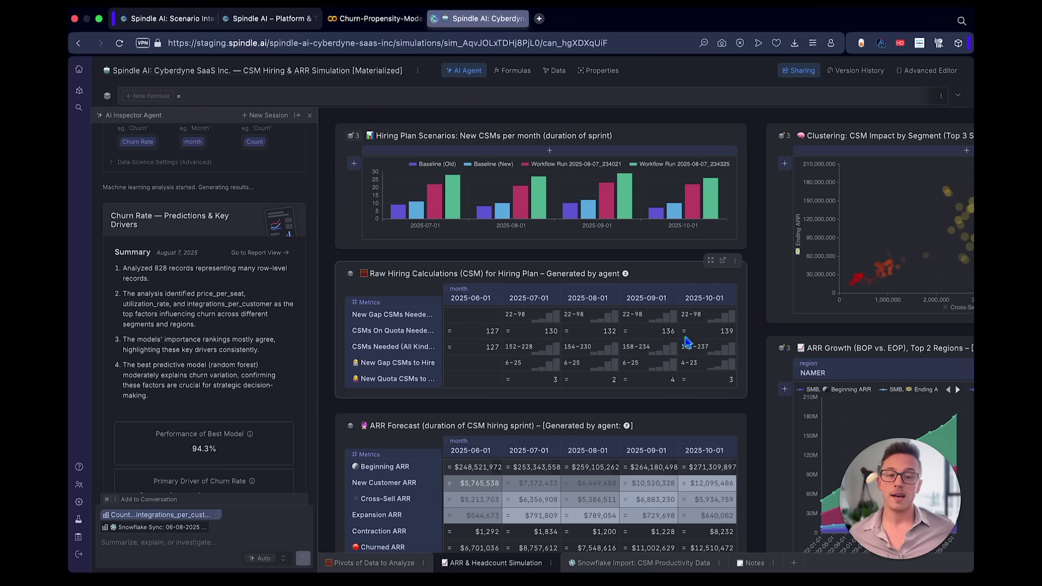
Compare 2025-08 and 2025-09 CSMs Needed across scenarios, then open the Churn Rate report view.
click(663, 353)
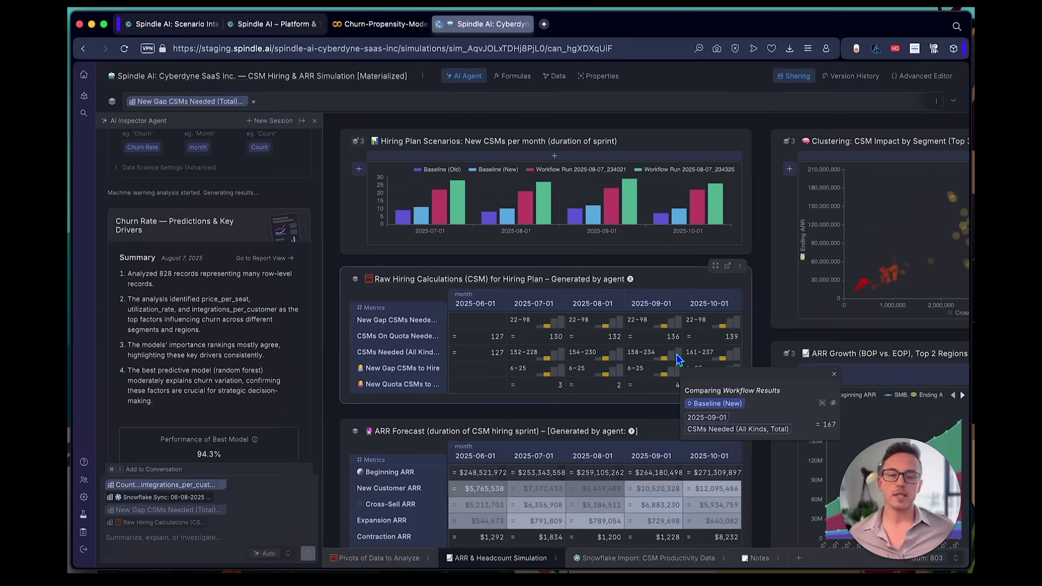
click(676, 358)
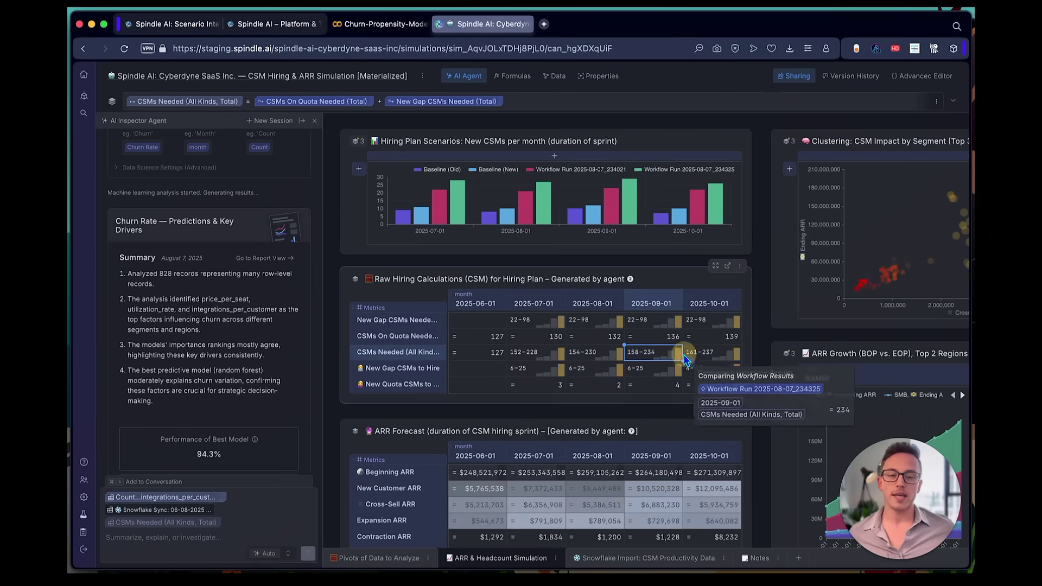
click(610, 358)
click(778, 406)
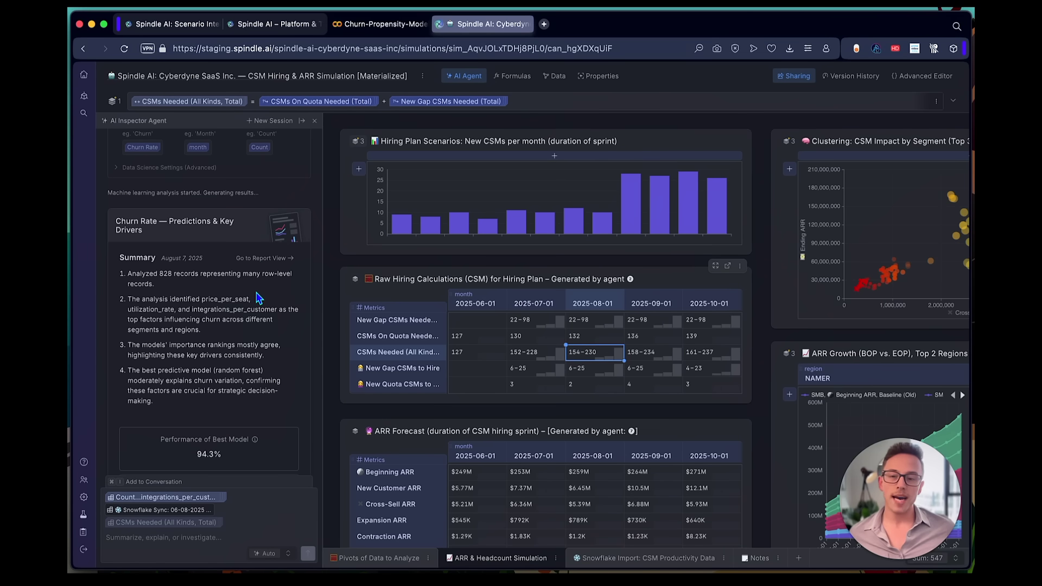
click(253, 260)
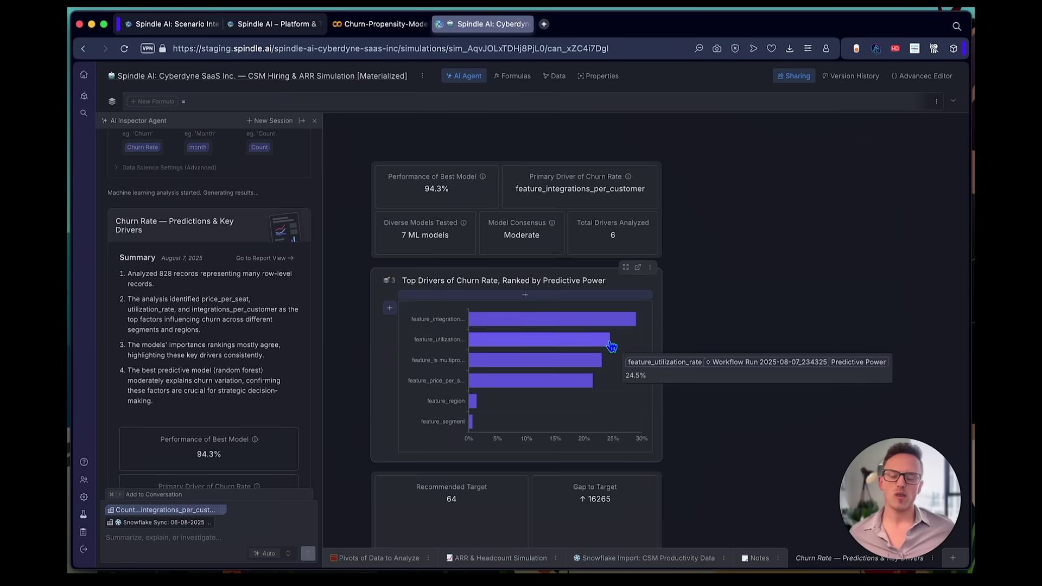
Browse the churn report, then return to the simulation and add the ARR Growth chart to the chat.
scroll(608, 346, down, 10)
scroll(612, 346, down, 8)
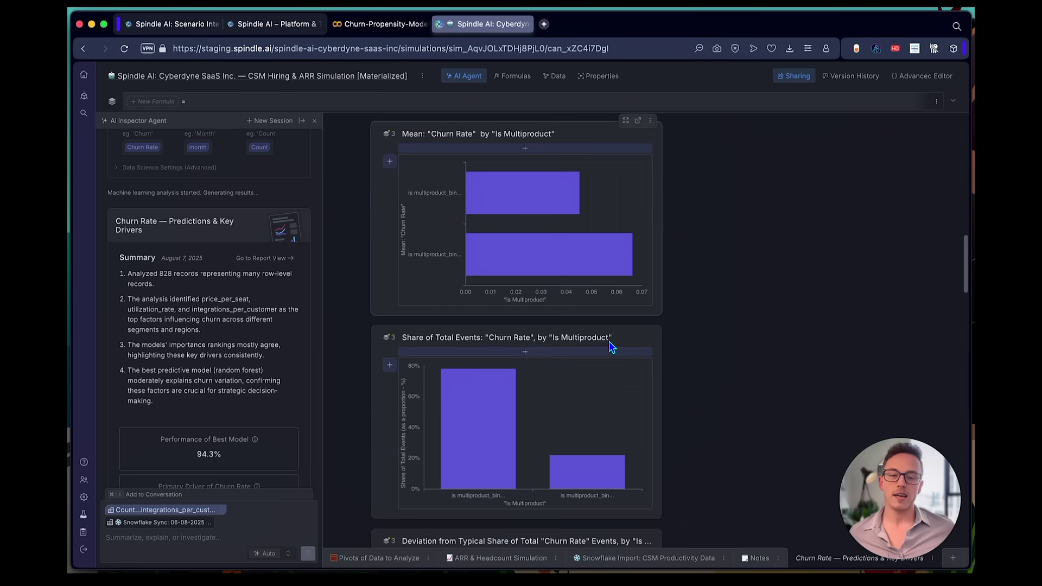
scroll(611, 346, up, 8)
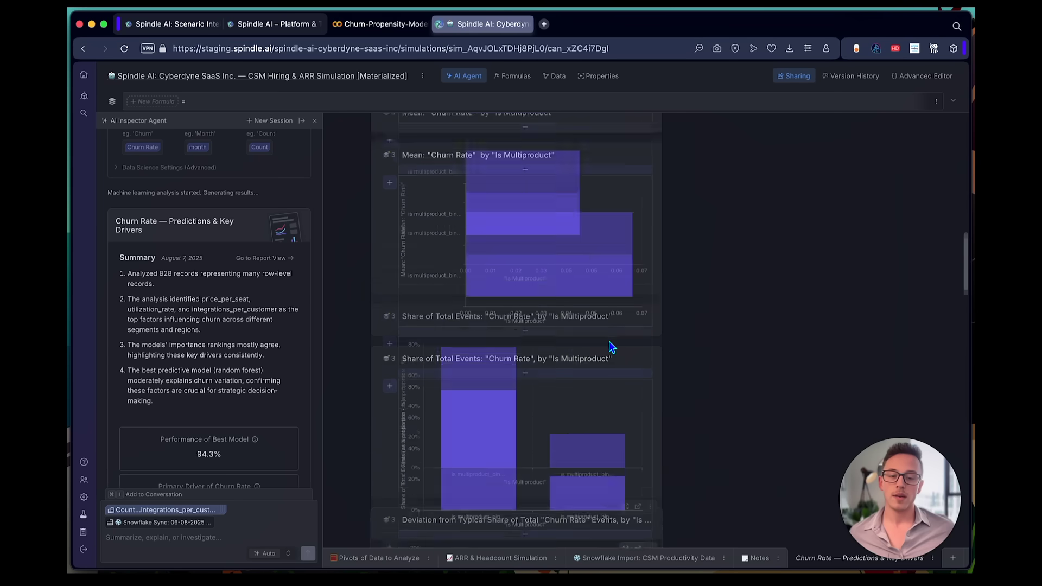
click(491, 559)
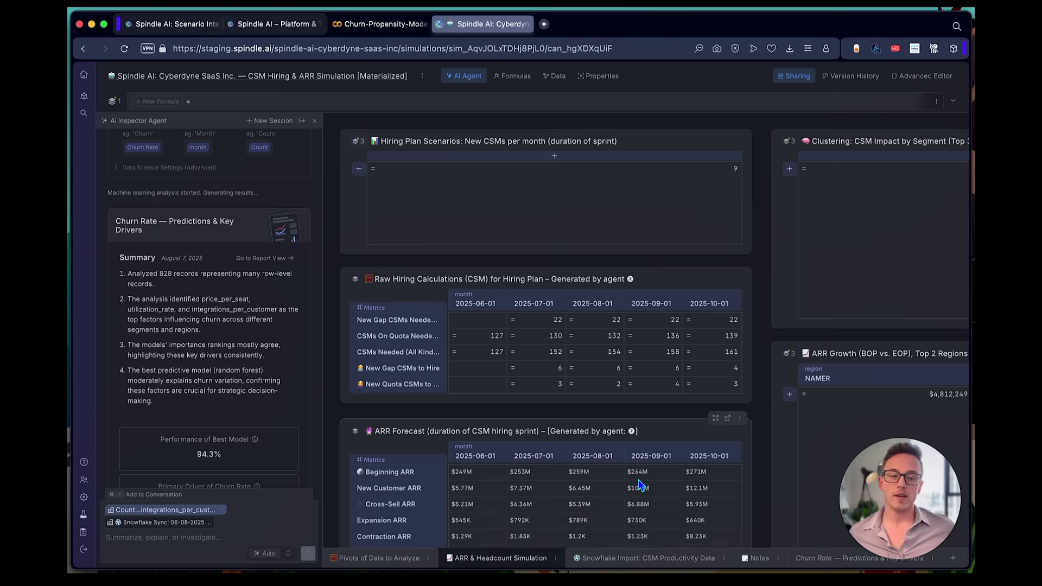
scroll(730, 293, right, 10)
click(715, 272)
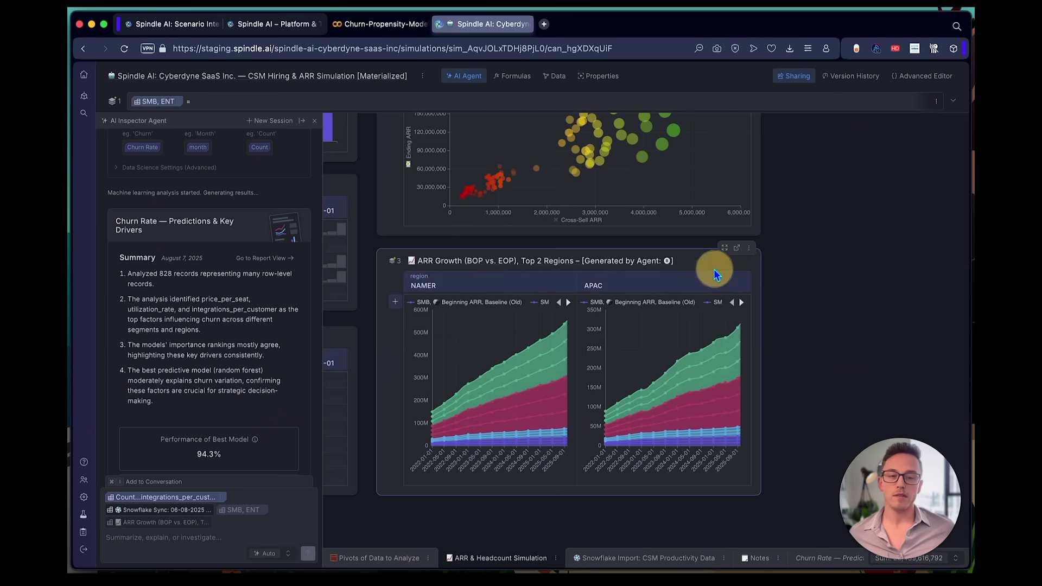
Check the simulation's sharing settings, then switch to the Spindle AI homepage tab.
click(794, 77)
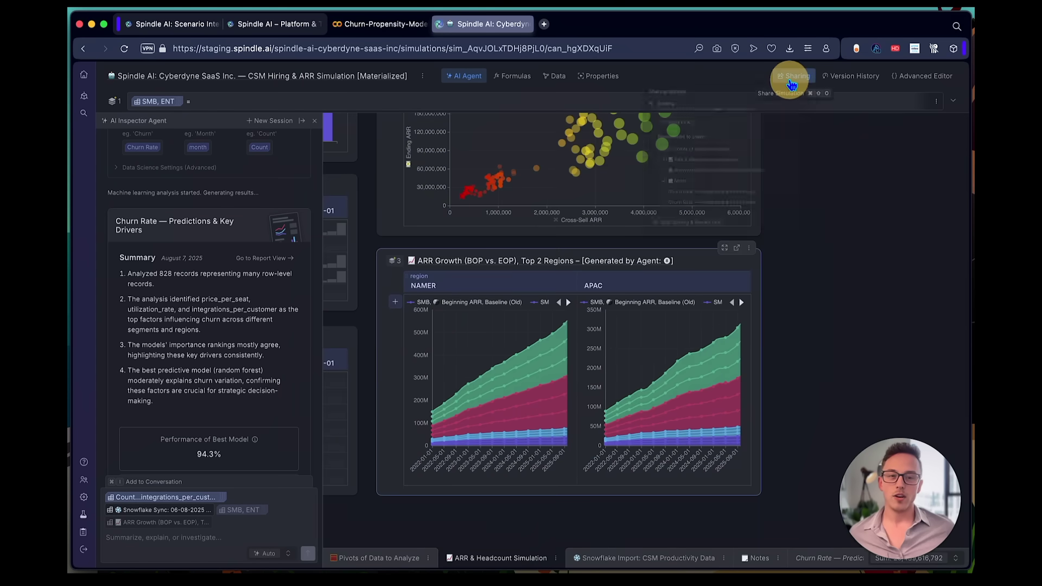
click(876, 214)
key(super+1)
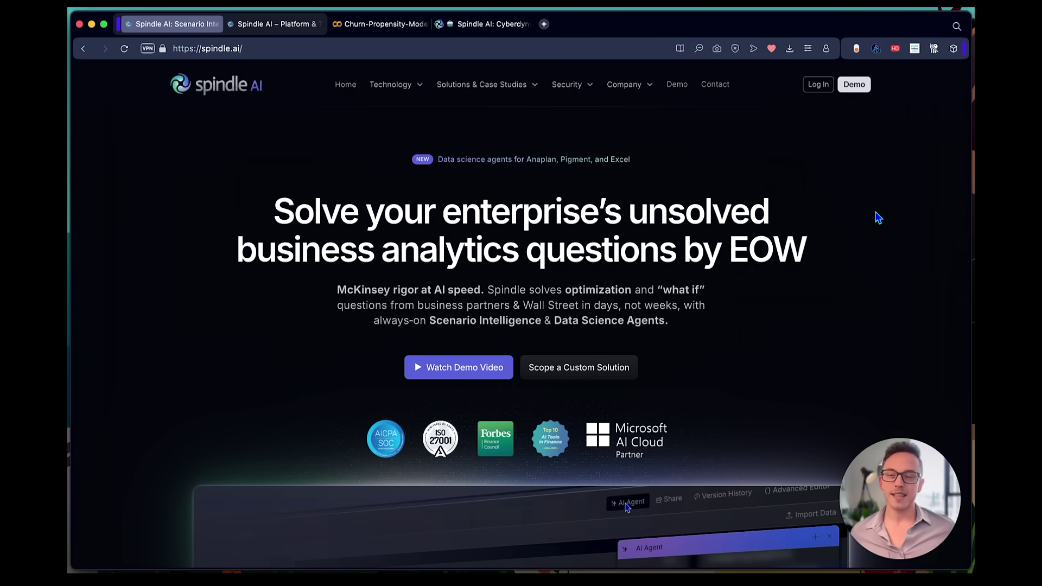